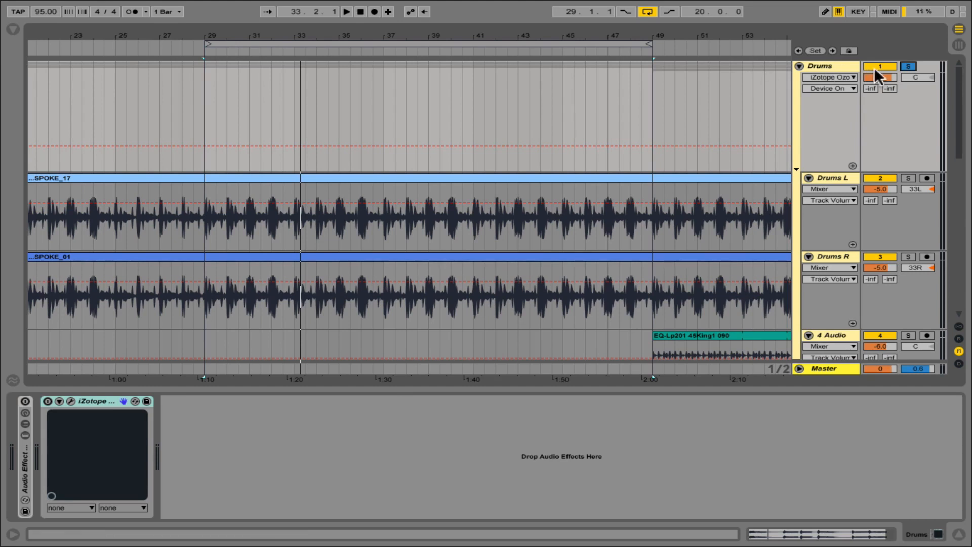
Play the looped section, comparing the soloed Drums group with the full mix.
key("space")
left_click(908, 66)
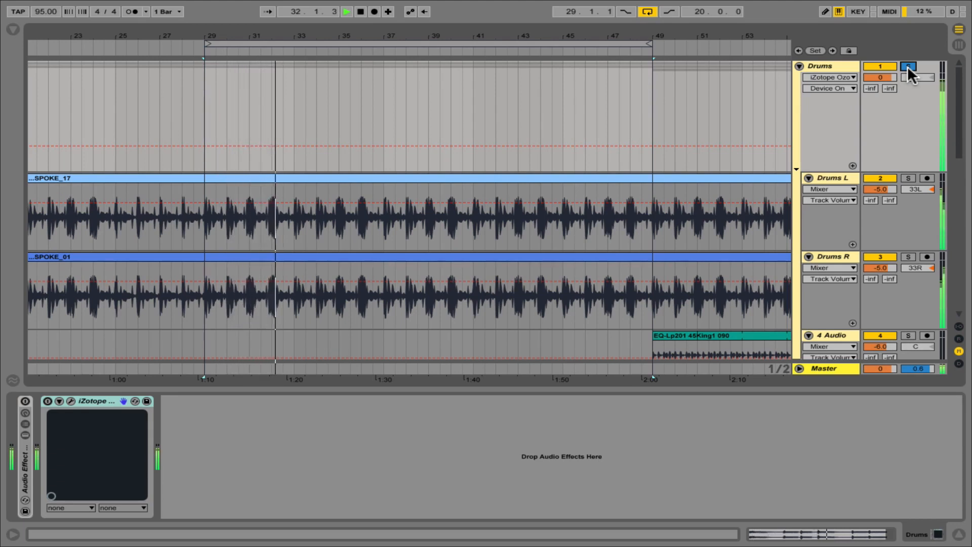
left_click(908, 66)
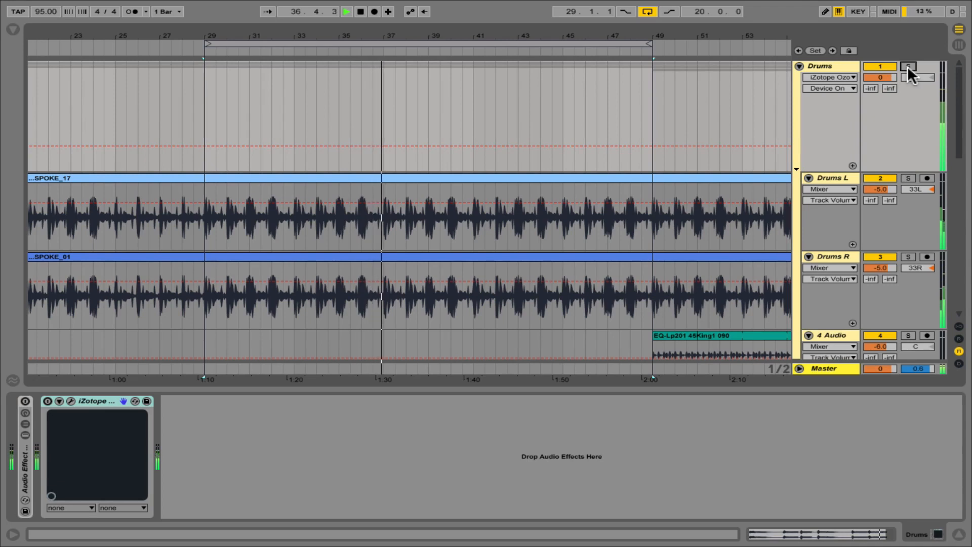
key("space")
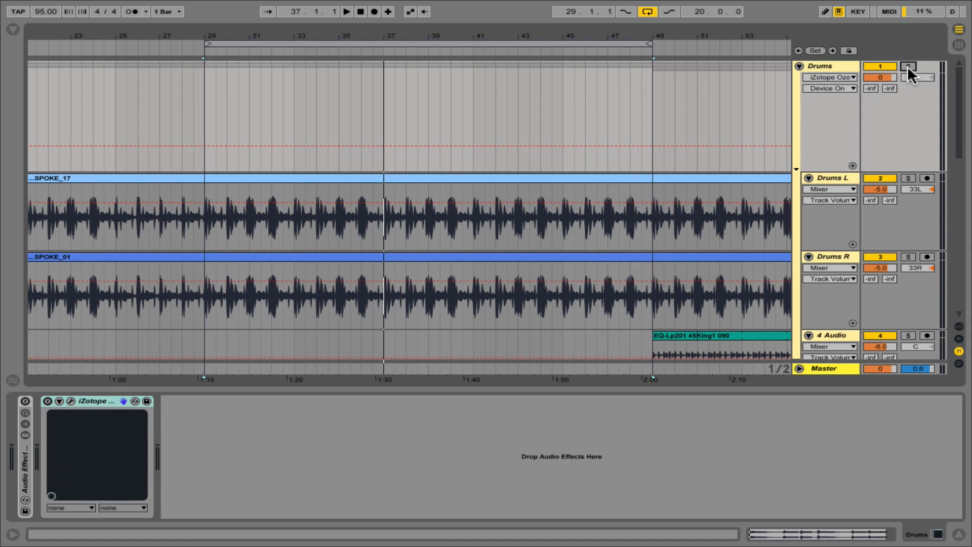
Solo the Drums group again and turn on its iZotope Ozone 7 effect.
left_click(908, 66)
left_click(47, 400)
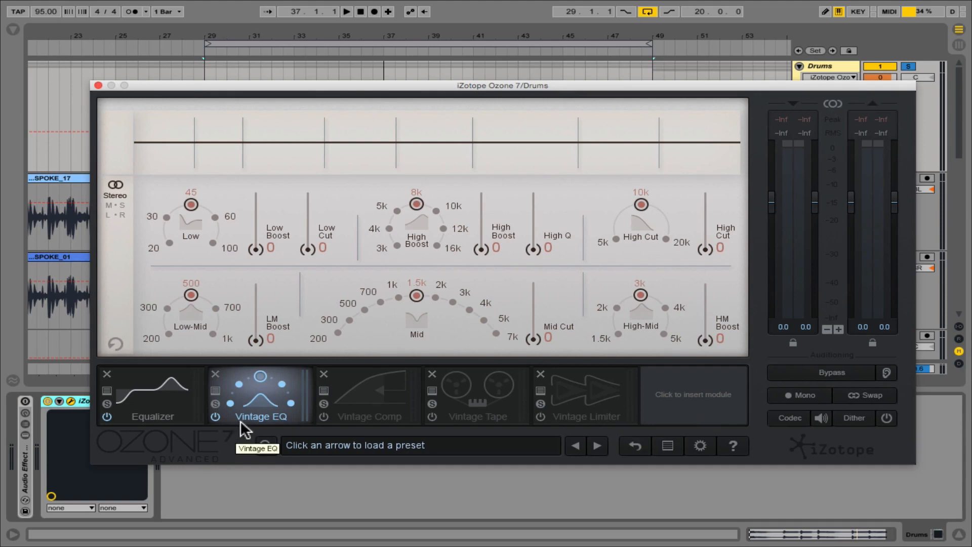
In the Equalizer module, boost band 3 by about 2.9 dB near 826 Hz and cut band 5 by about 5.1 dB near 2.60 kHz.
left_click(165, 400)
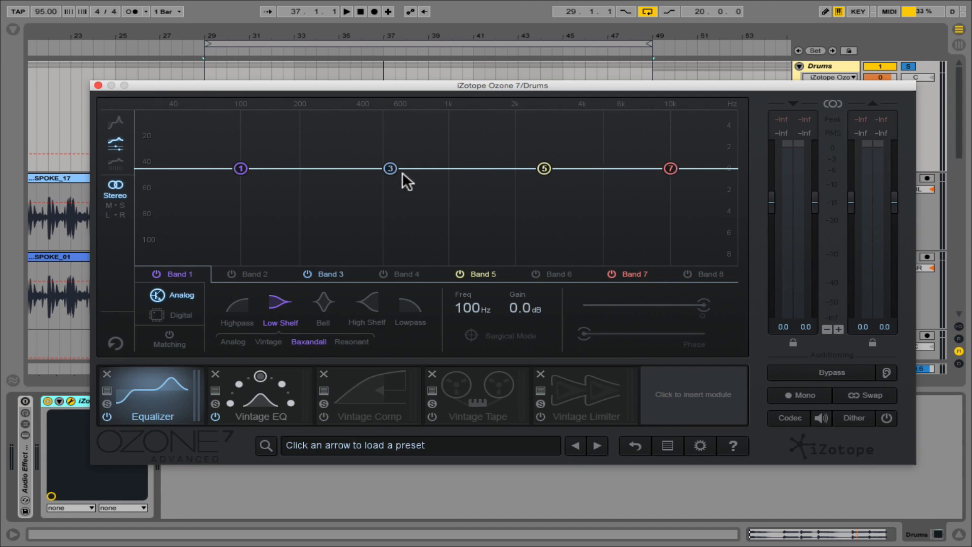
left_click_drag(390, 169, 429, 137)
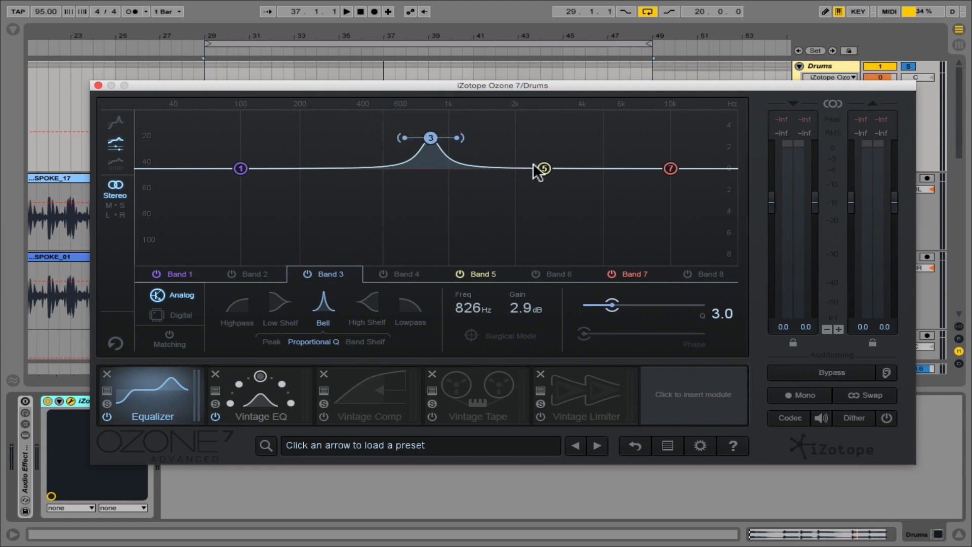
left_click(543, 169)
left_click_drag(543, 208, 541, 223)
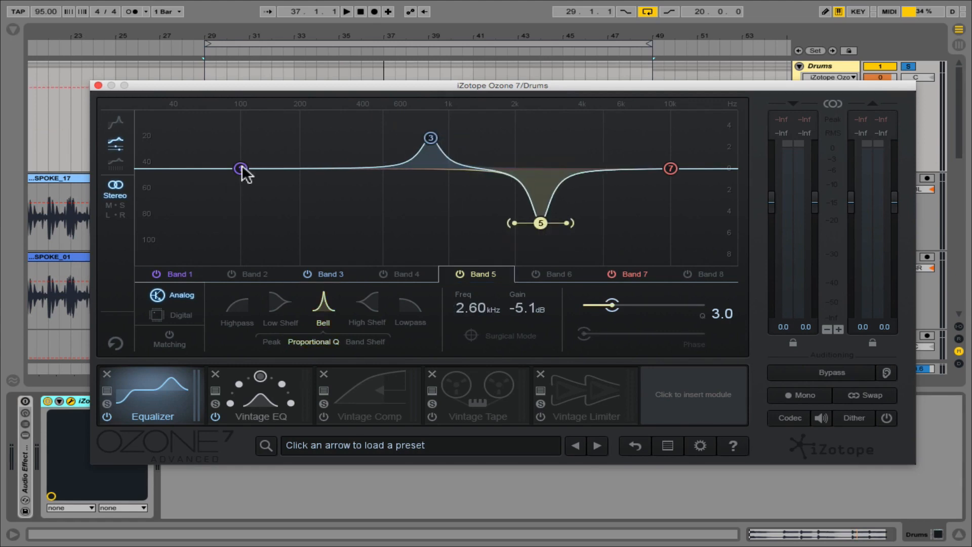
Make Equalizer band 1 a Highpass filter, try the 12 slope, and settle on slope 48 at about 67 Hz.
left_click_drag(241, 167, 286, 207)
left_click(237, 306)
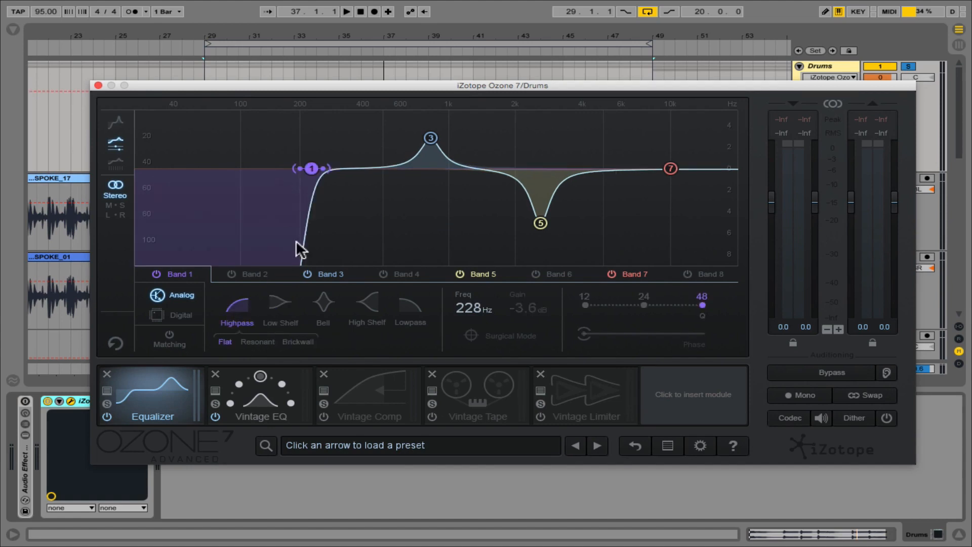
left_click(585, 305)
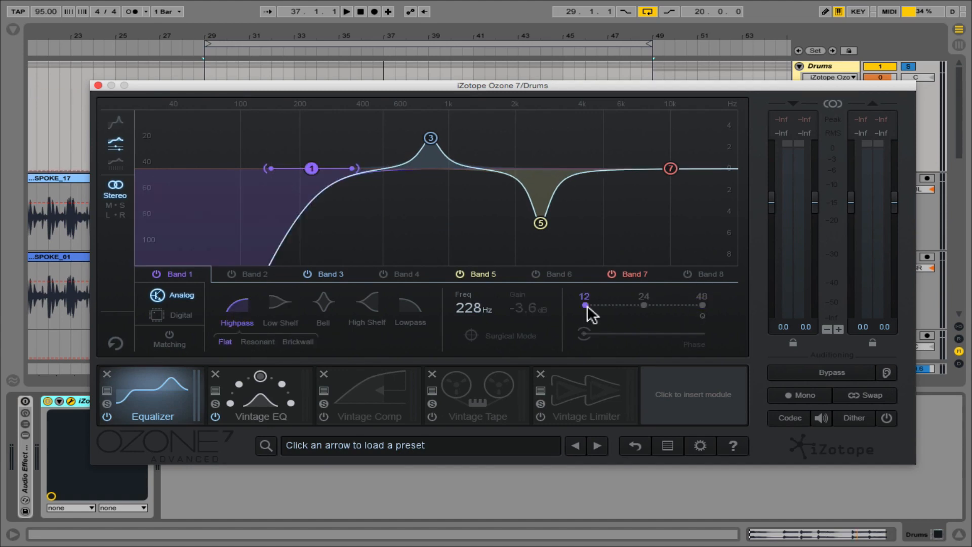
left_click(703, 302)
left_click_drag(314, 167, 212, 165)
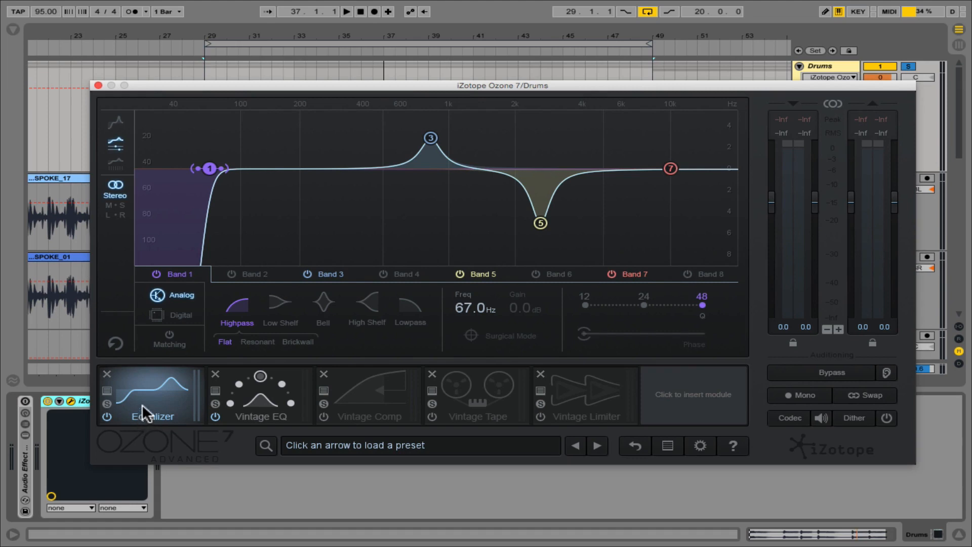
Remove the Equalizer module from the Ozone chain and play the looped drums through Vintage EQ.
left_click(107, 374)
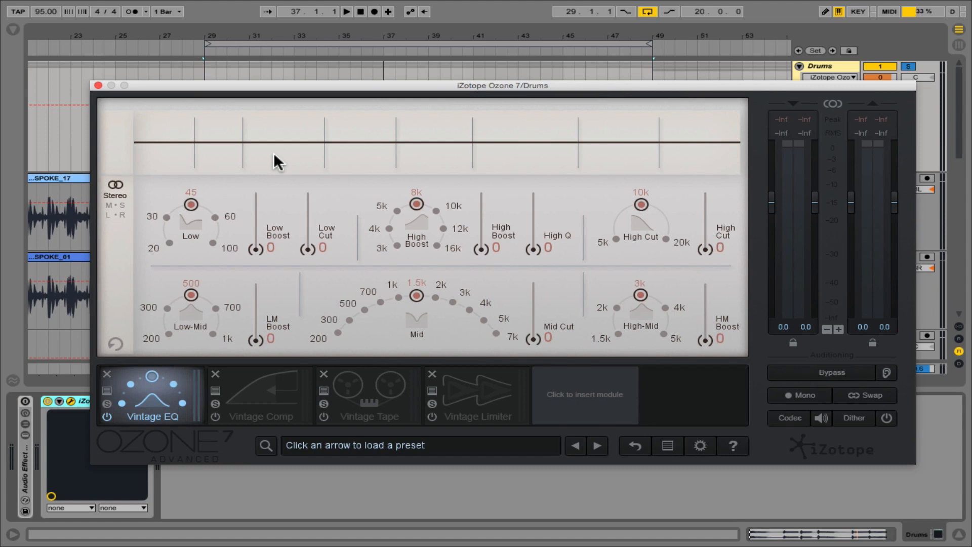
key("space")
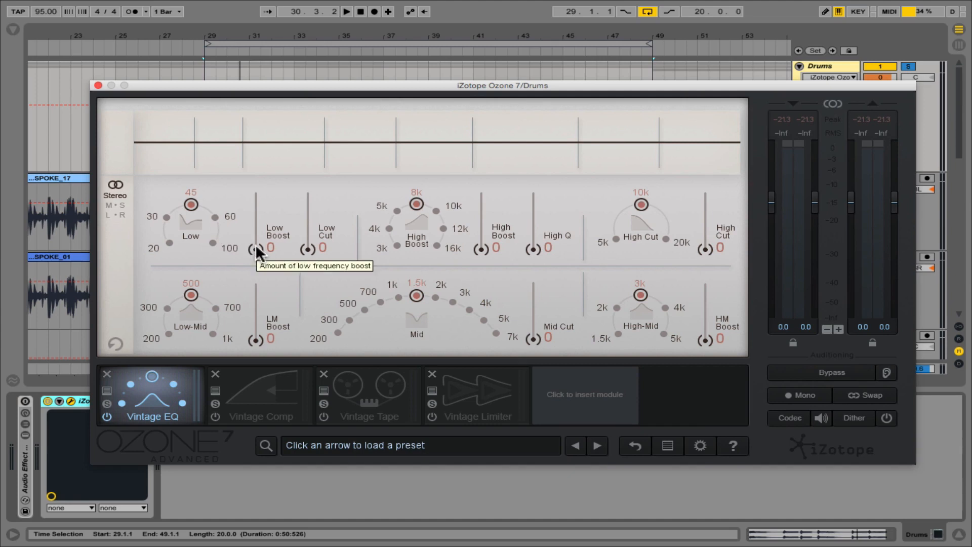
key("space")
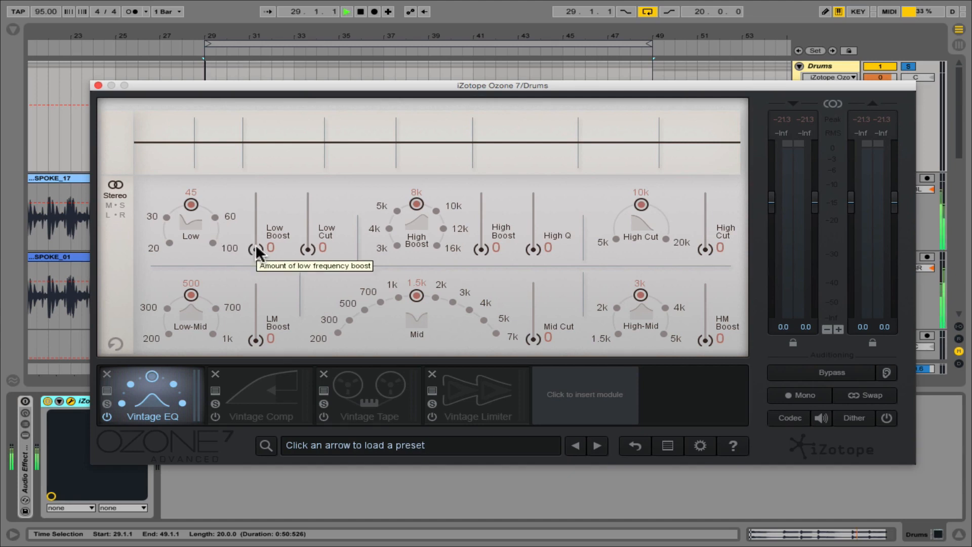
Raise Vintage EQ's Low Boost to about 3.1 and audition the Low frequency at 60, 100, 45, 30 and 20.
left_click_drag(257, 248, 255, 232)
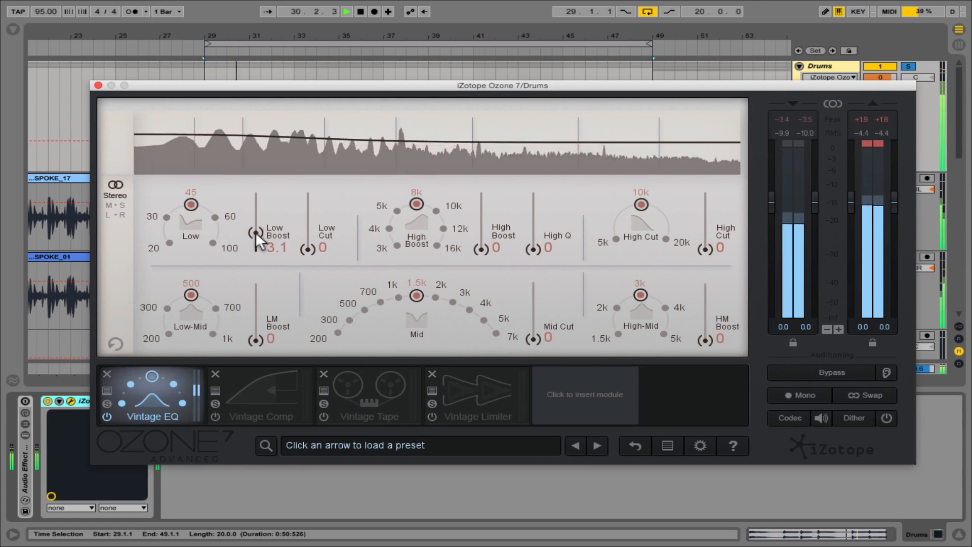
left_click(215, 217)
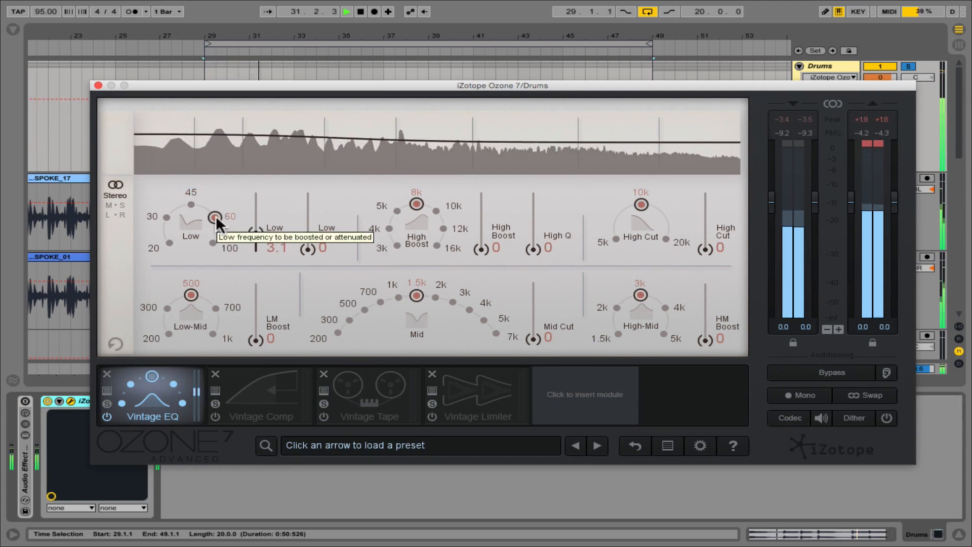
left_click(214, 241)
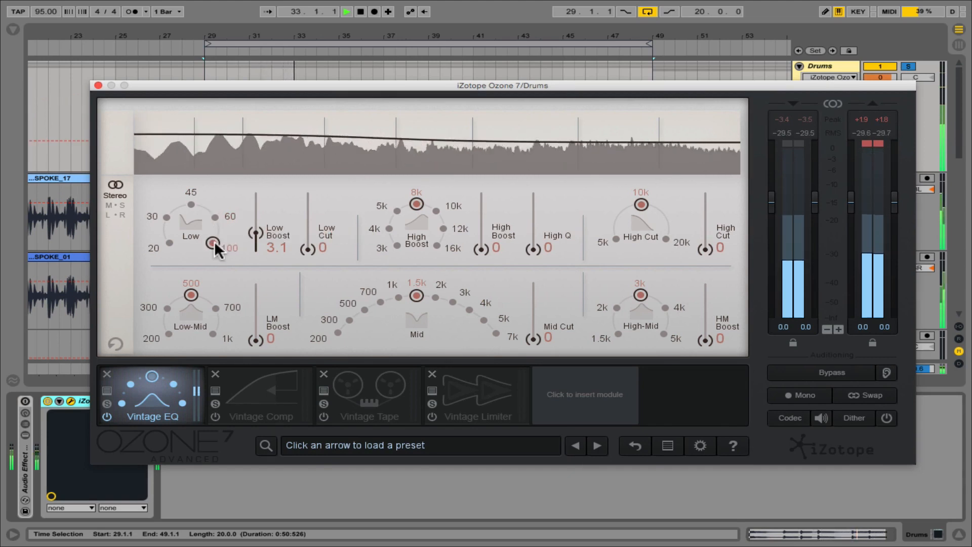
left_click(214, 217)
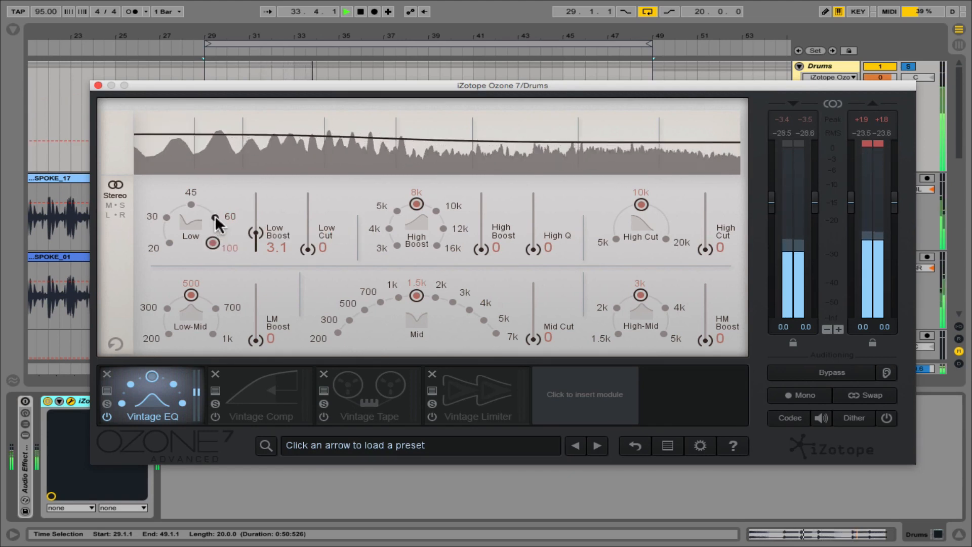
left_click(192, 202)
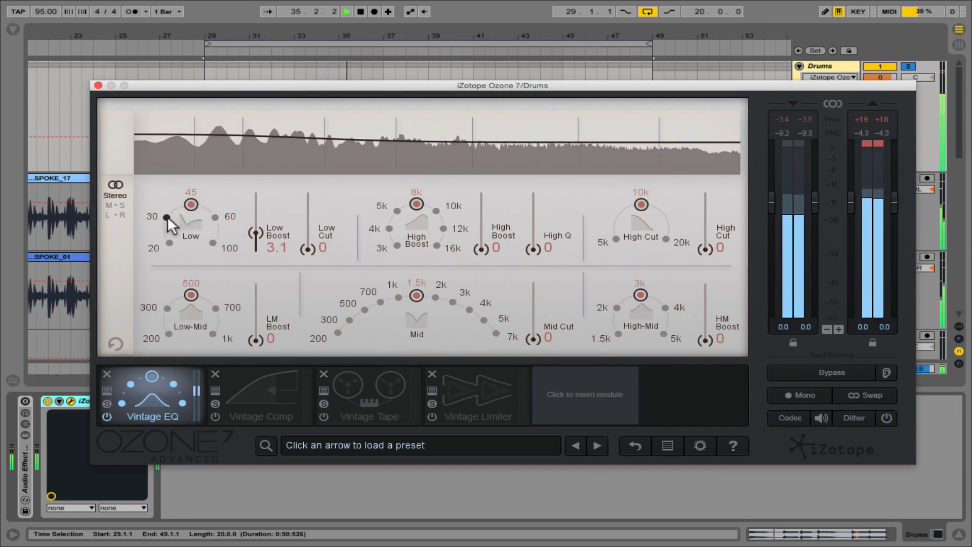
left_click(167, 216)
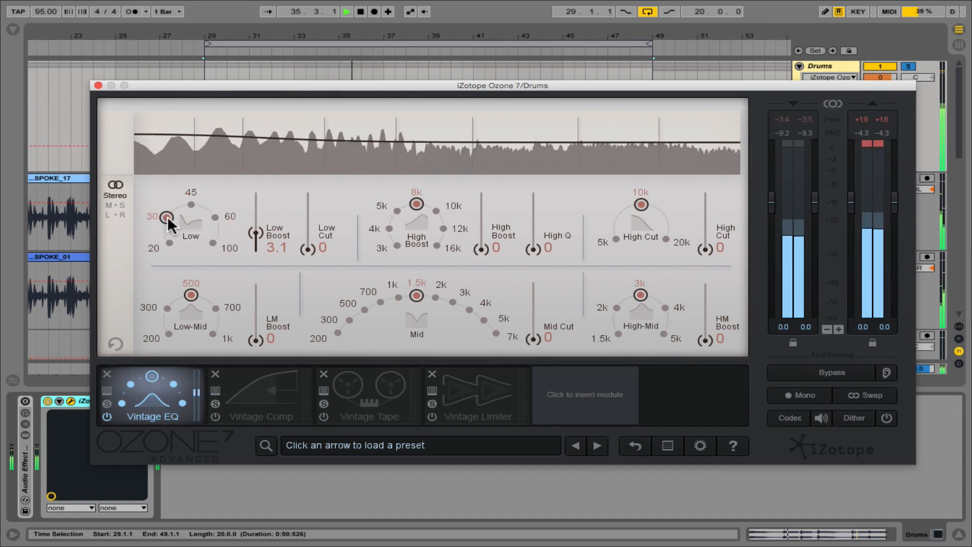
left_click(168, 242)
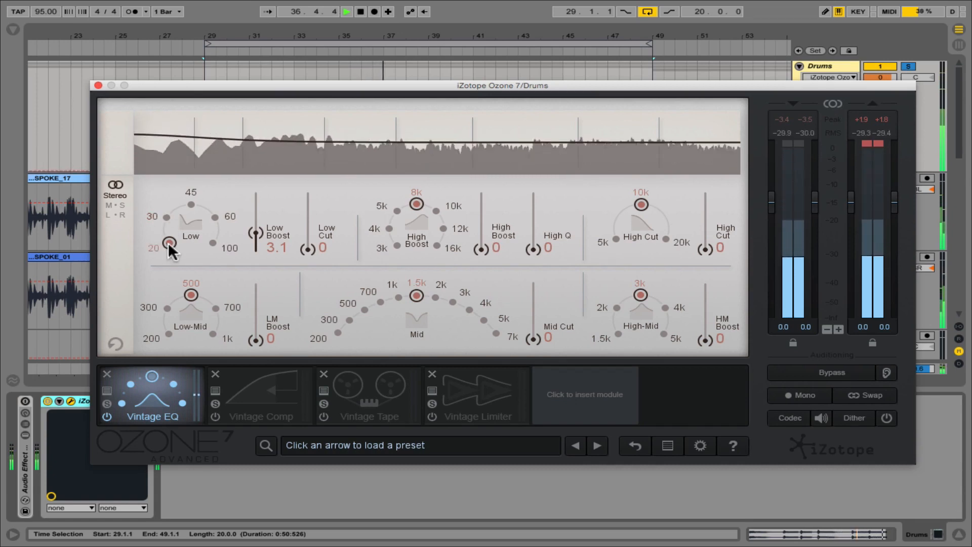
left_click(190, 202)
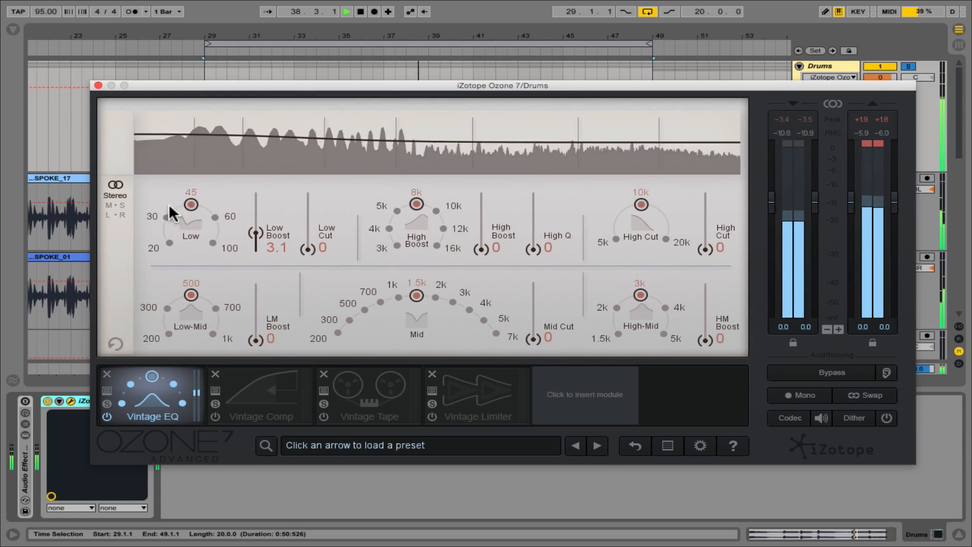
Set the Low frequency to 60, reduce Low Boost to about 2.2, and stop playback.
left_click(214, 215)
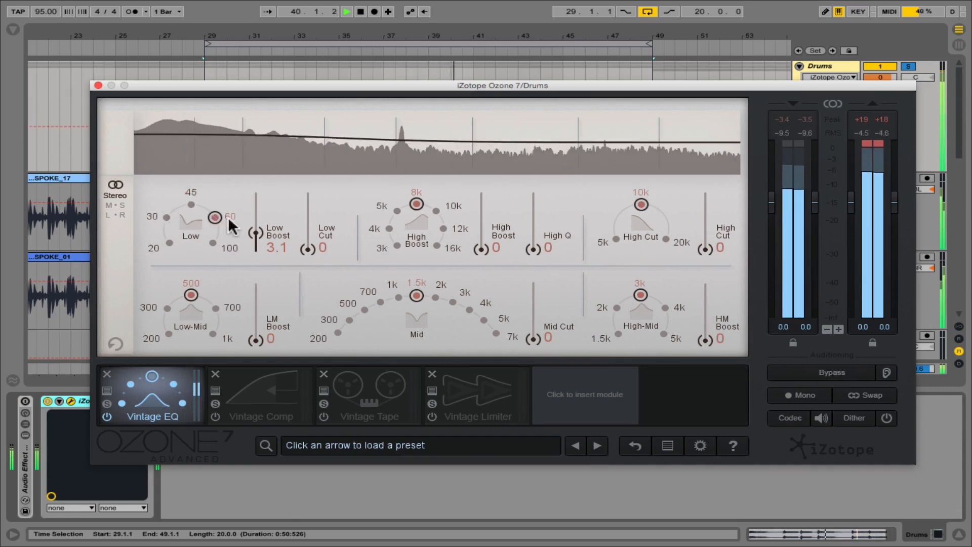
left_click_drag(254, 229, 253, 232)
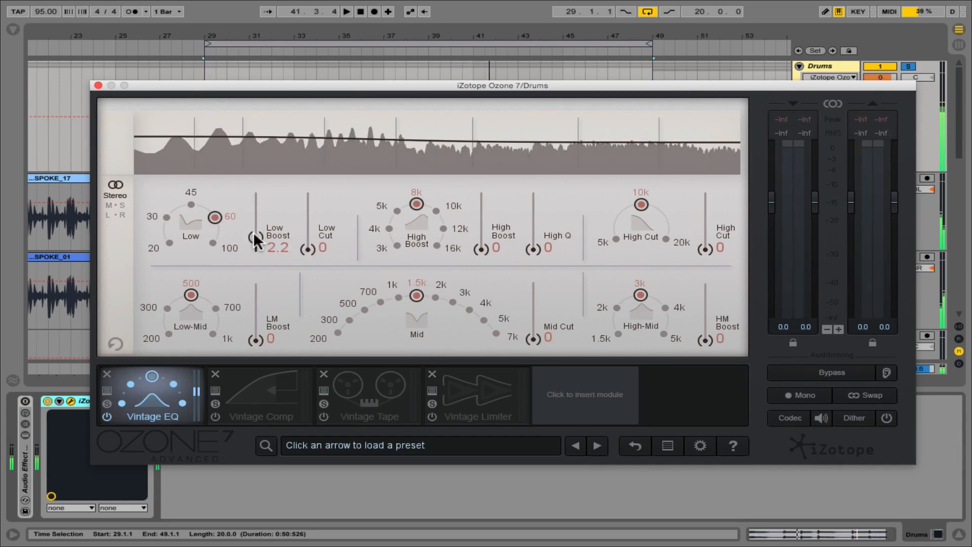
key("space")
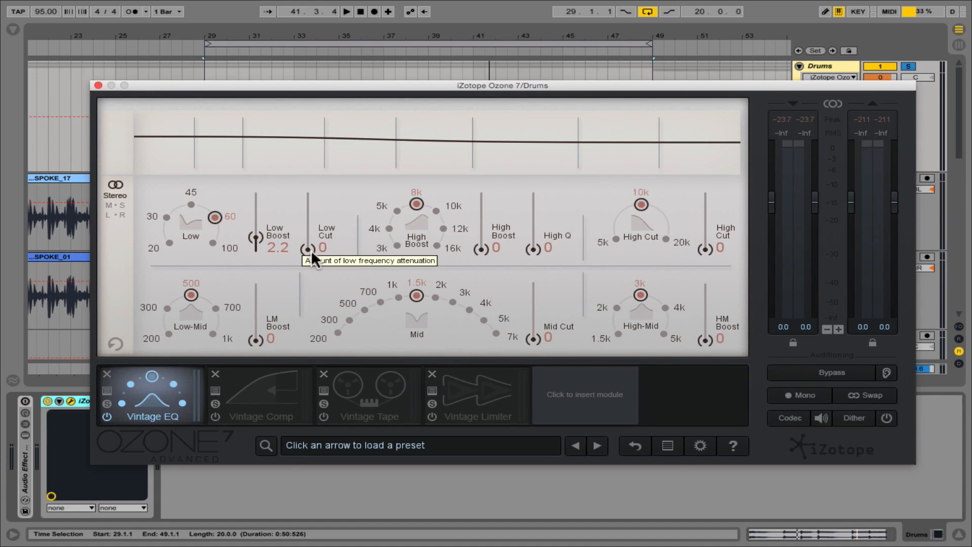
Play the loop while raising Low Cut to about 6.8 and Low Boost to about 4.0.
key("space")
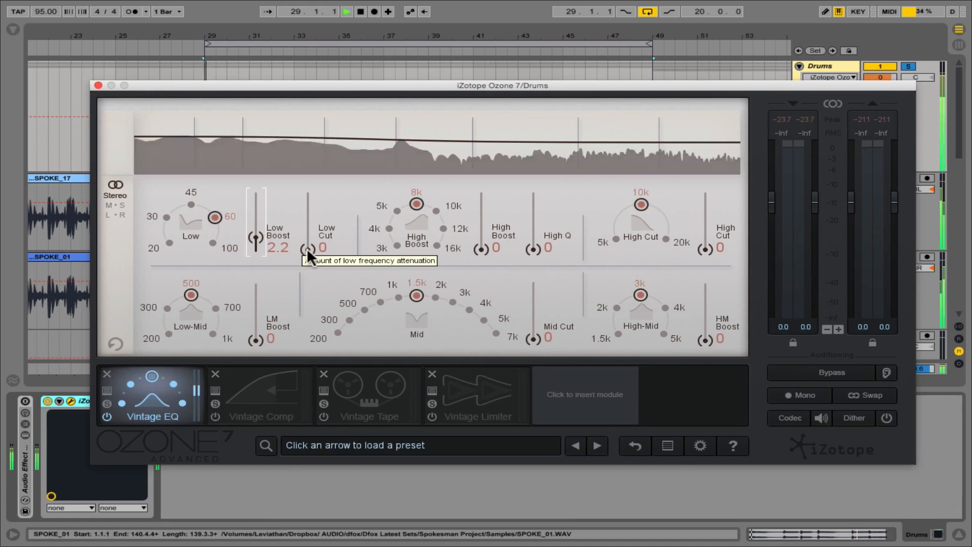
left_click_drag(307, 248, 308, 211)
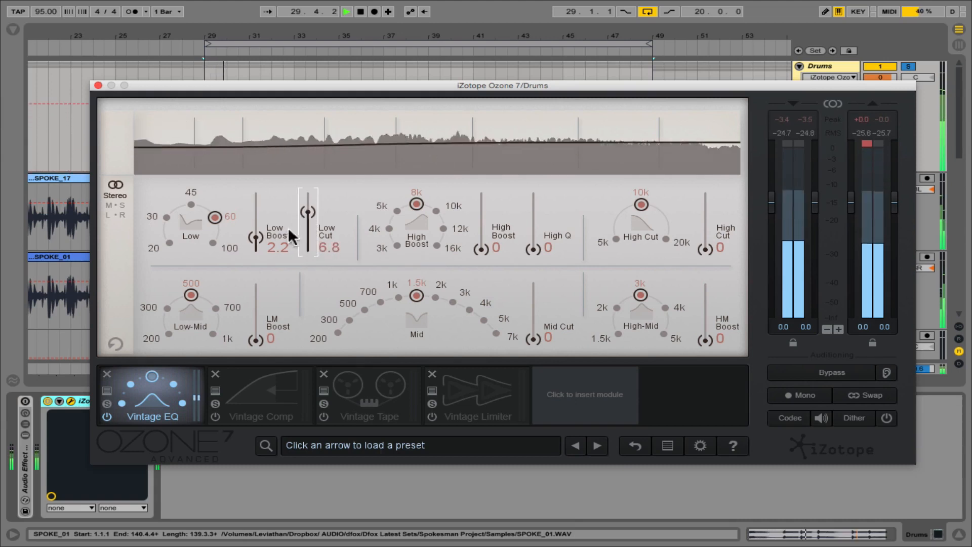
left_click_drag(255, 236, 258, 225)
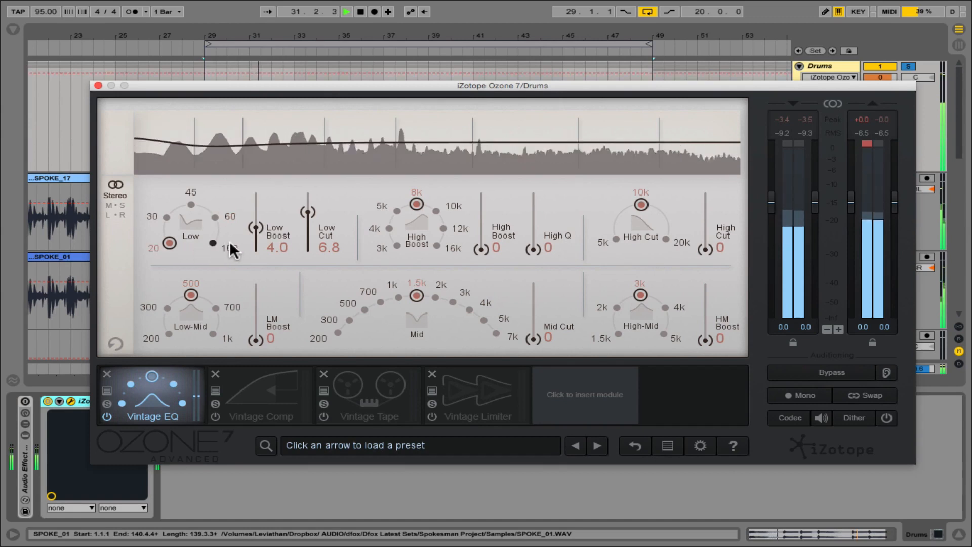
Compare the Low frequency at 100 and 20, and raise Low Boost to about 6.0.
left_click(213, 243)
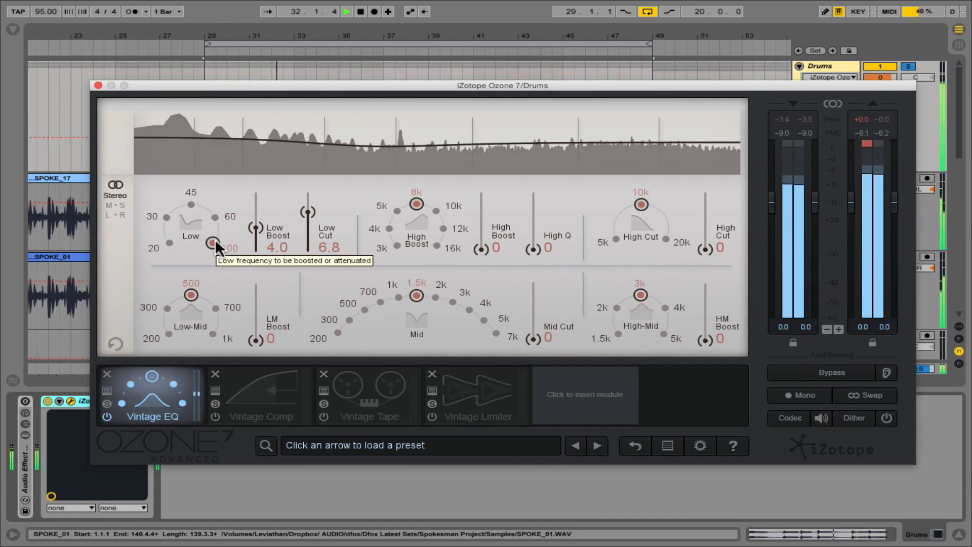
left_click(167, 242)
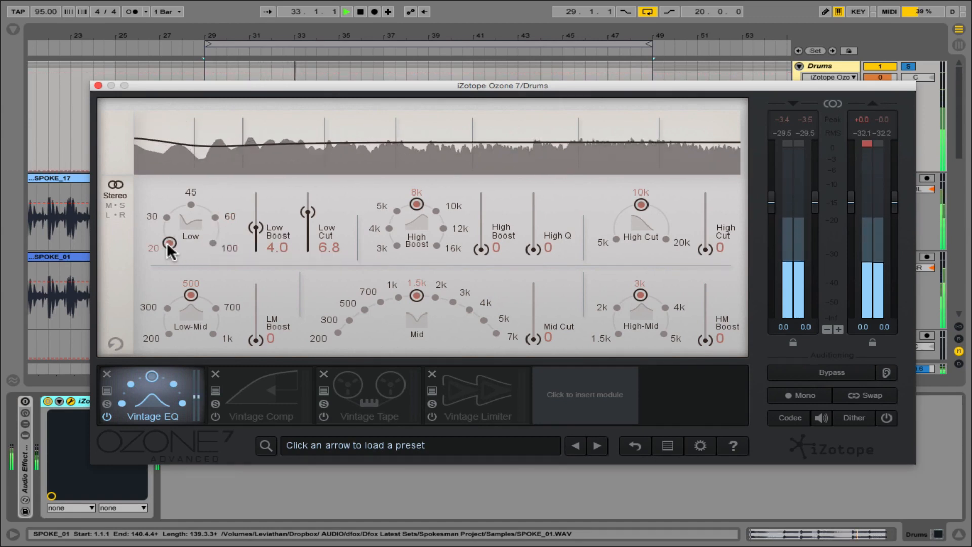
mouse_move(256, 227)
left_mouse_down()
mouse_move(252, 248)
mouse_move(256, 215)
left_mouse_up()
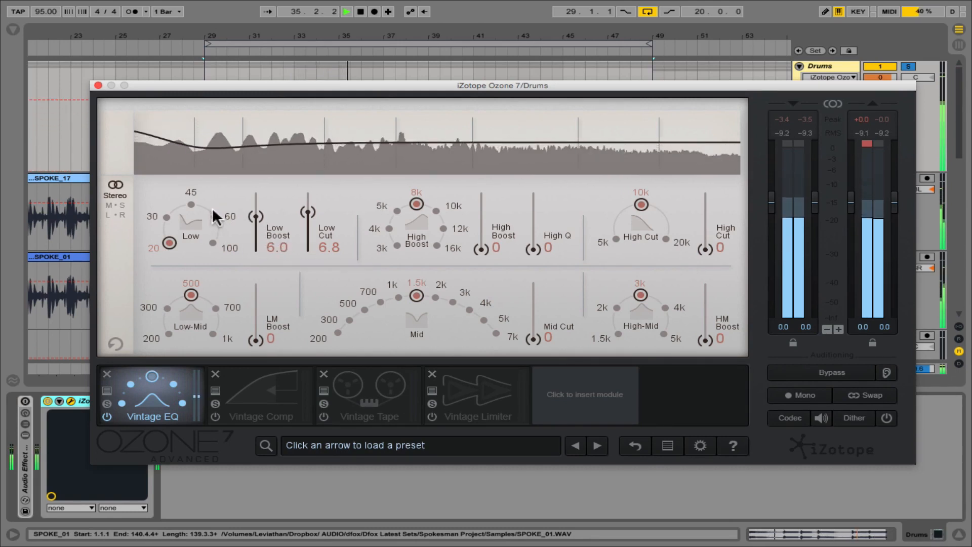
Set the low band to frequency 45 with Low Cut at 0 and Low Boost at about 2.0, and stop playback.
left_click(190, 205)
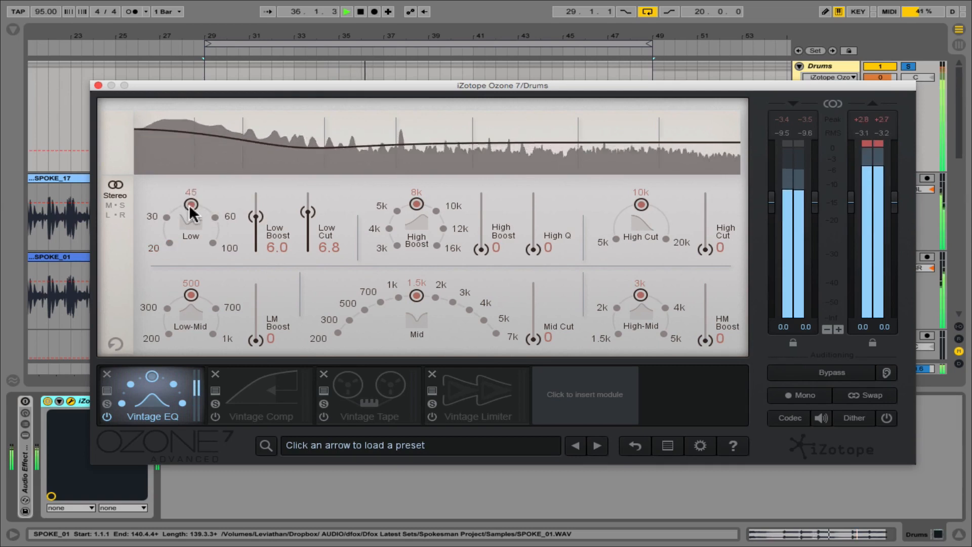
left_click_drag(305, 213, 305, 259)
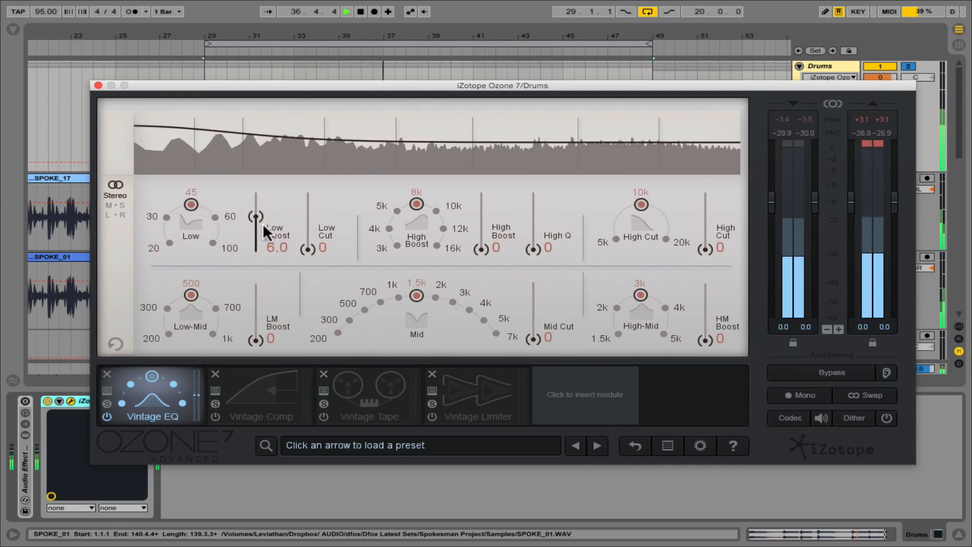
left_click_drag(259, 216, 259, 235)
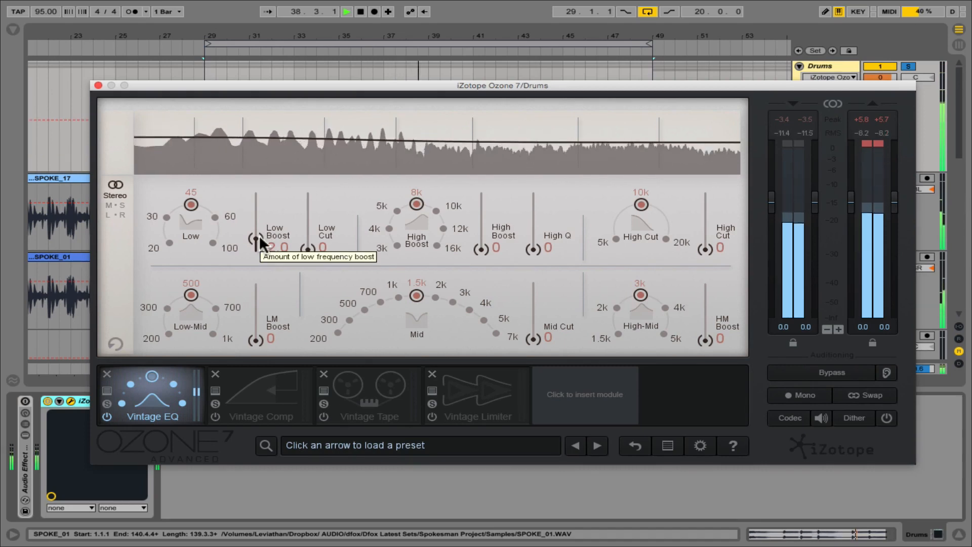
key("space")
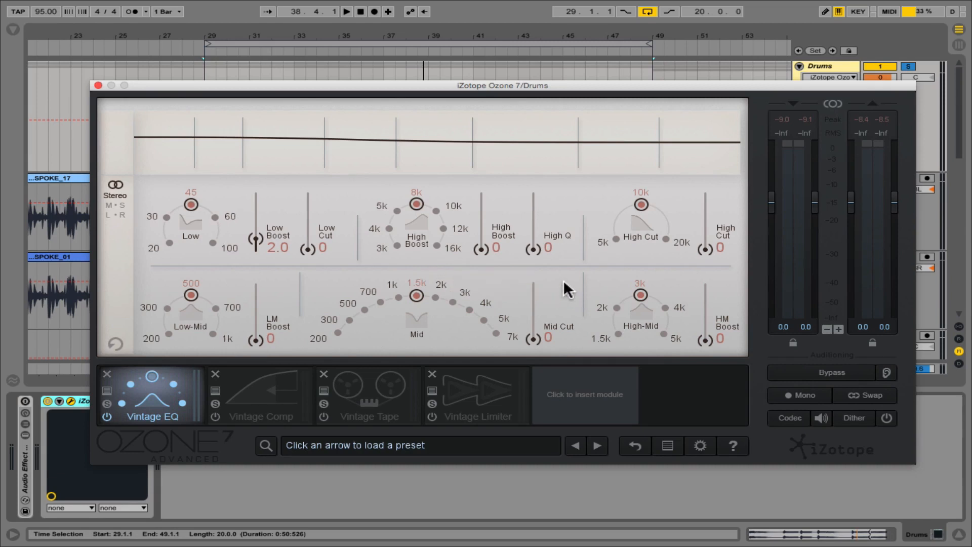
Play the loop, raise High Boost to about 6.4, compare the 5k and 8k frequencies, and settle on 5k before stopping playback.
key("space")
left_click(400, 212)
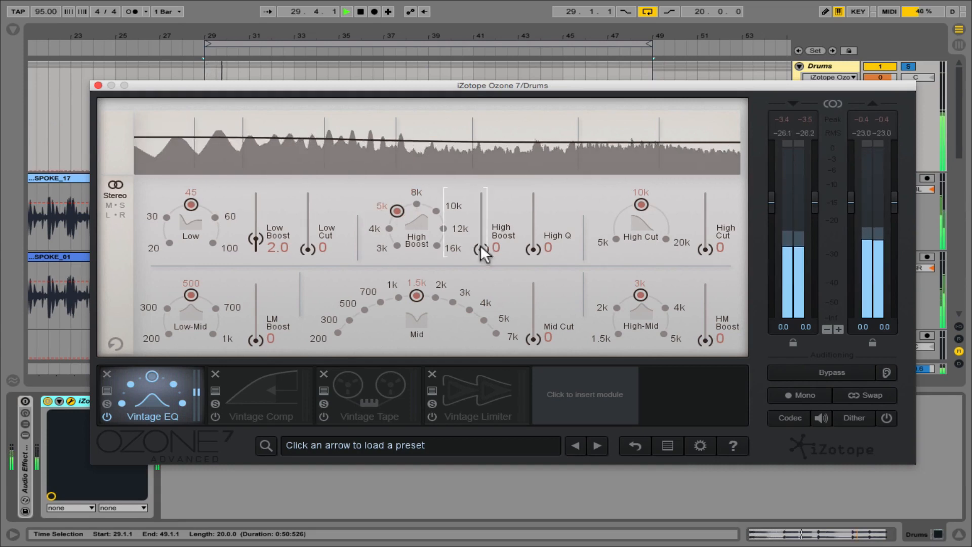
left_click_drag(479, 244, 482, 217)
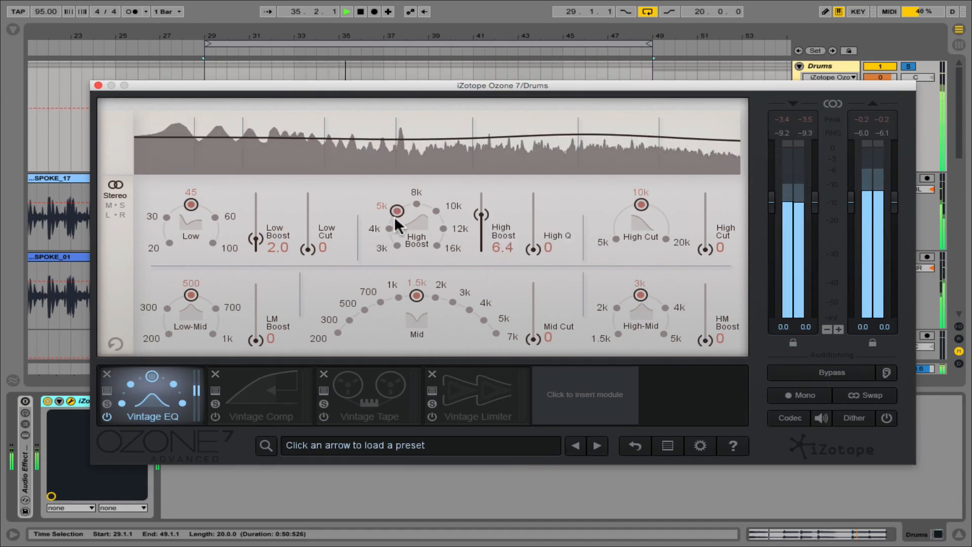
left_click_drag(394, 217, 435, 208)
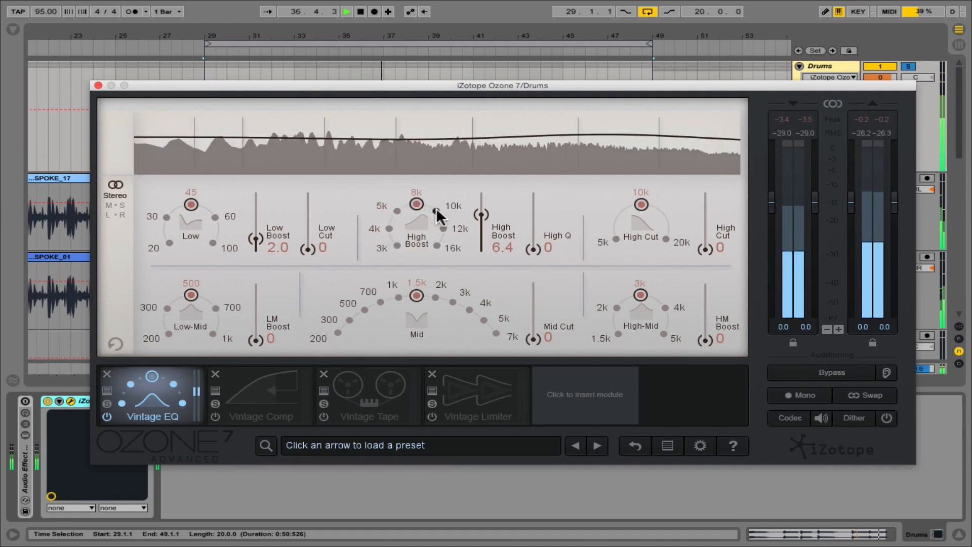
left_click(396, 210)
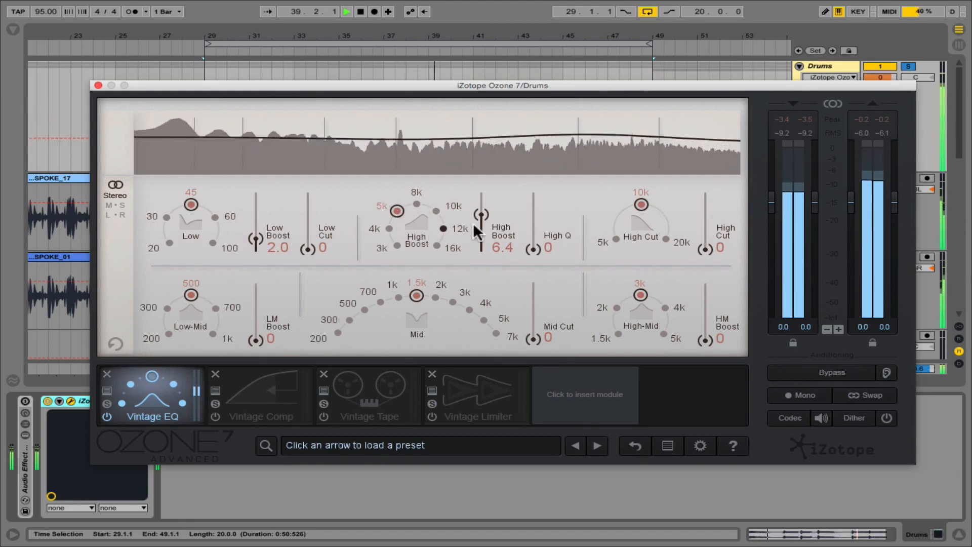
key("space")
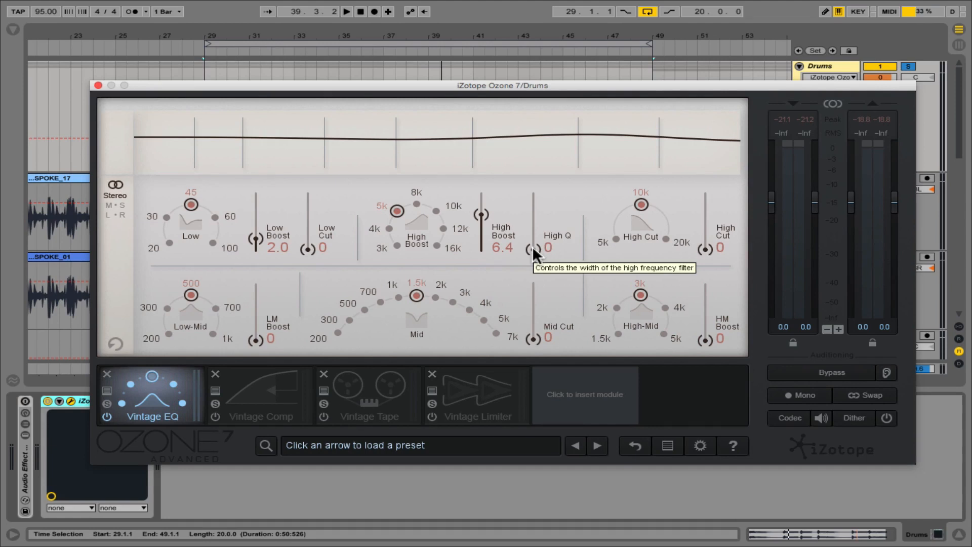
Audition the high band with High Q at about 4.0 and High Boost at about 6.0, and stop playback.
key("space")
left_click_drag(532, 246, 535, 224)
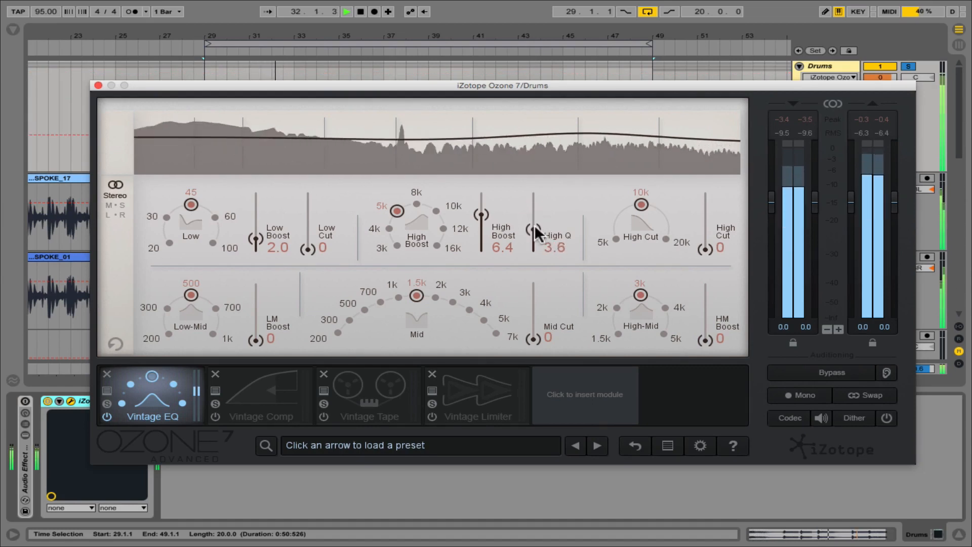
left_click_drag(481, 212, 533, 223)
key("space")
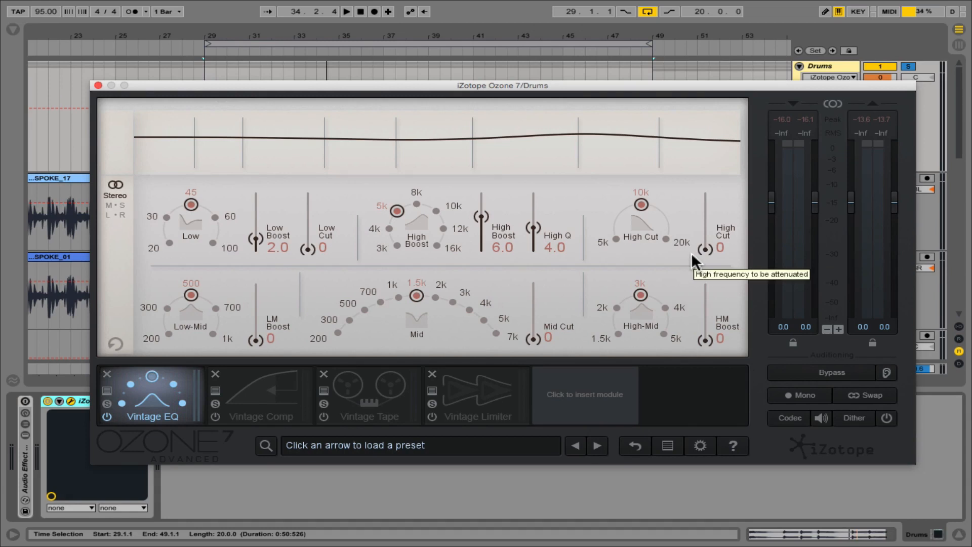
Play the loop, raise High Cut to about 3.6 at a cut frequency of 20k, and stop playback.
key("space")
left_click_drag(707, 247, 712, 227)
left_click(666, 239)
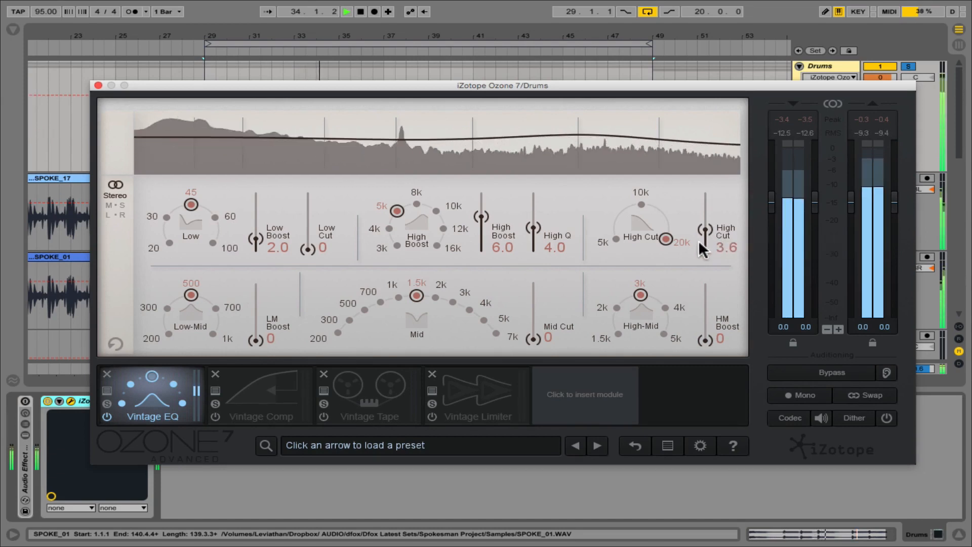
key("space")
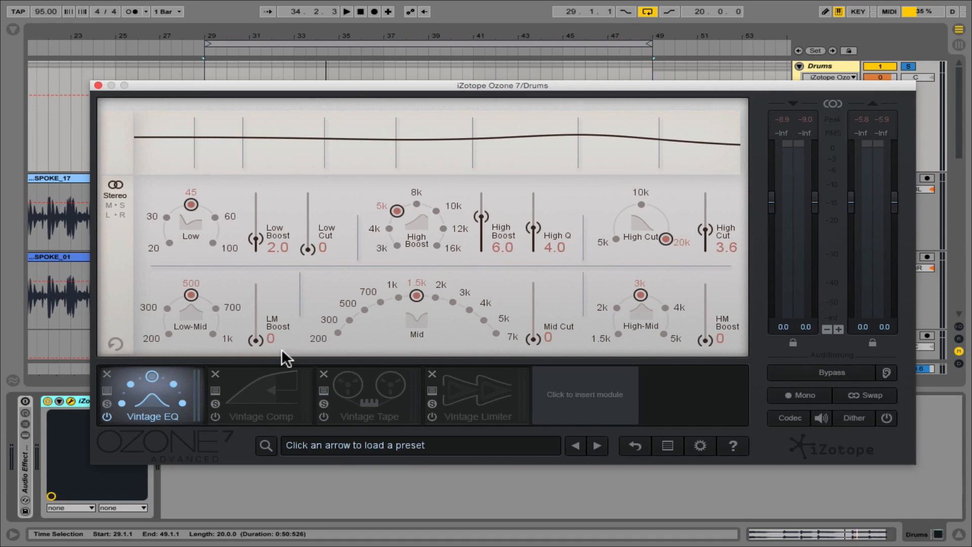
Compare the Low-Mid frequency at 300 and 500 with LM Boost at 6.5, keep 300, and reduce LM Boost to about 2.9.
key("space")
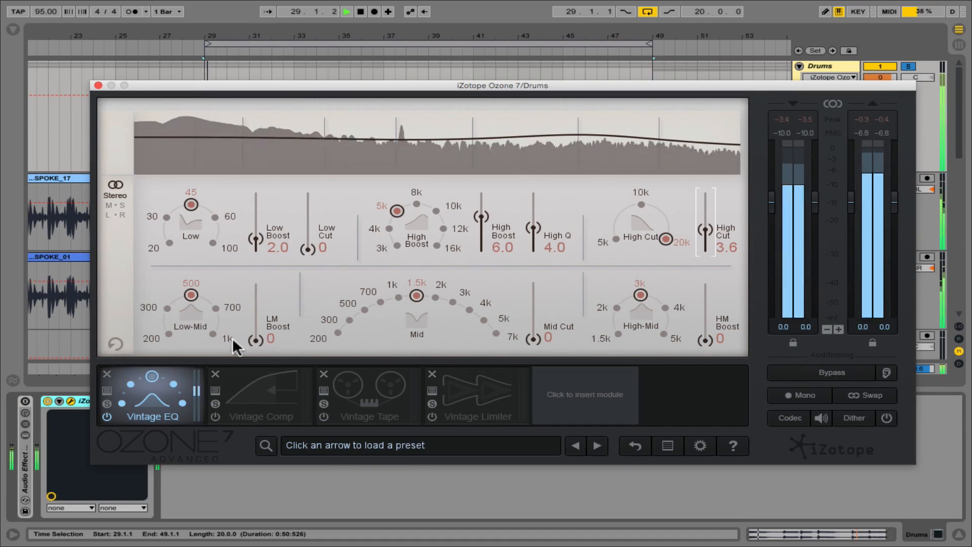
left_click(167, 308)
left_click_drag(255, 338, 256, 303)
left_click(191, 294)
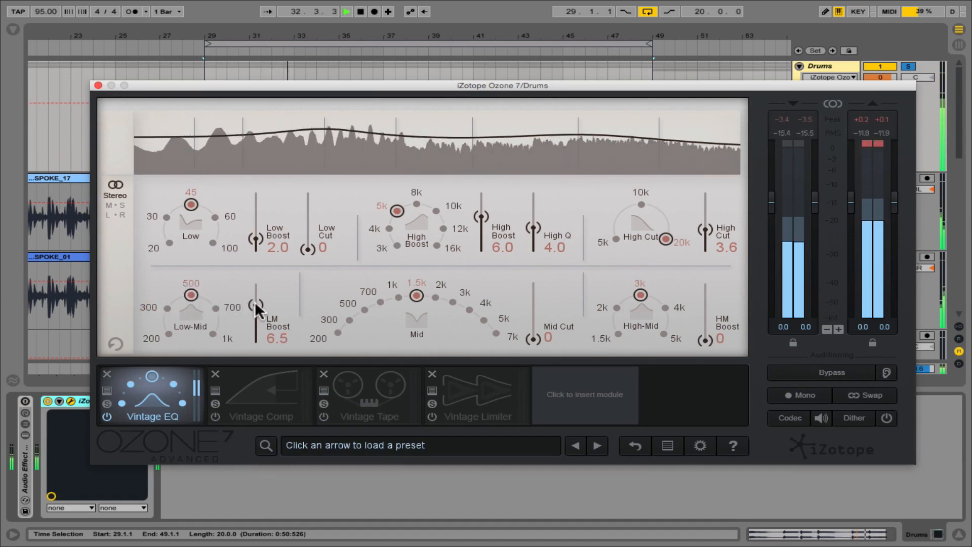
left_click(168, 306)
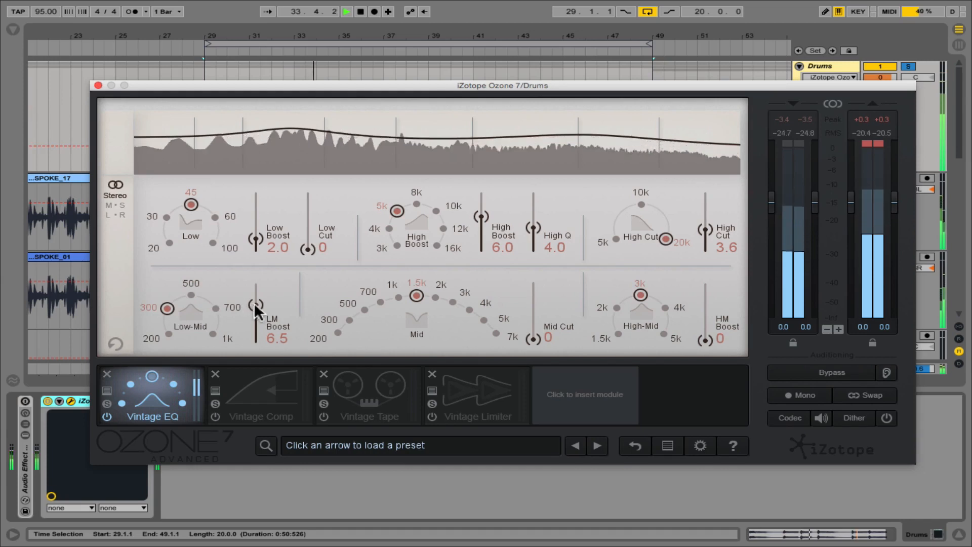
left_click_drag(253, 302, 254, 322)
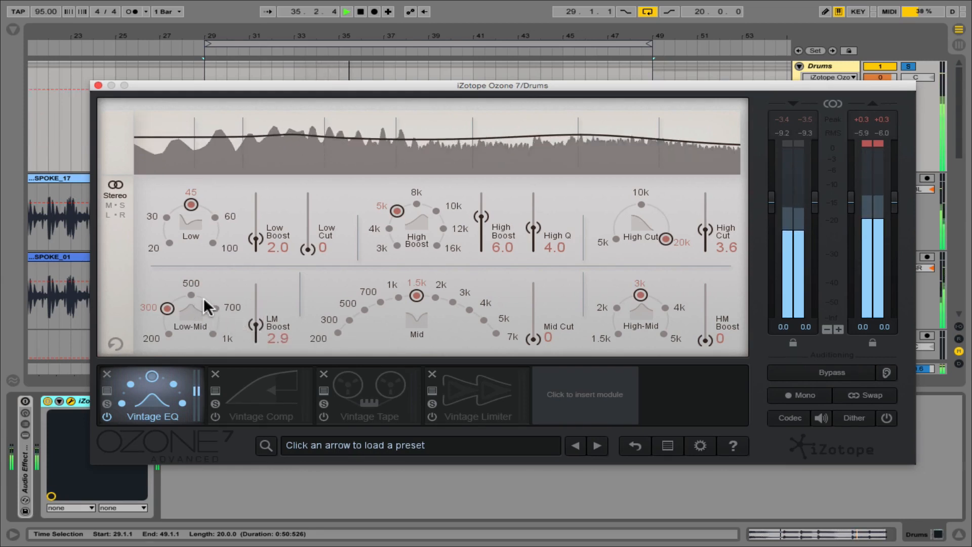
key("space")
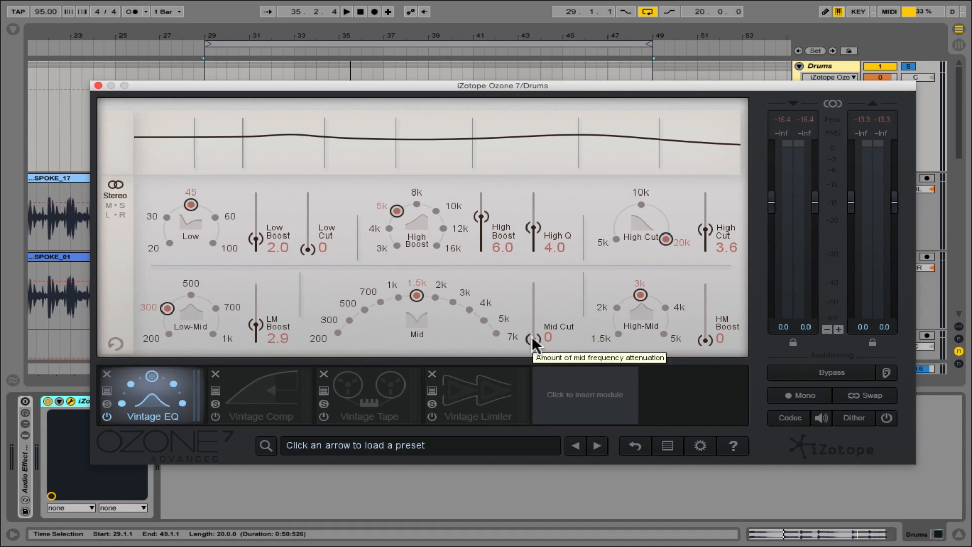
Compare the Mid frequency at 2k, 1.5k and 1k with Mid Cut at 10, keep 2k, and reduce Mid Cut to about 2.8.
key("space")
left_click(435, 297)
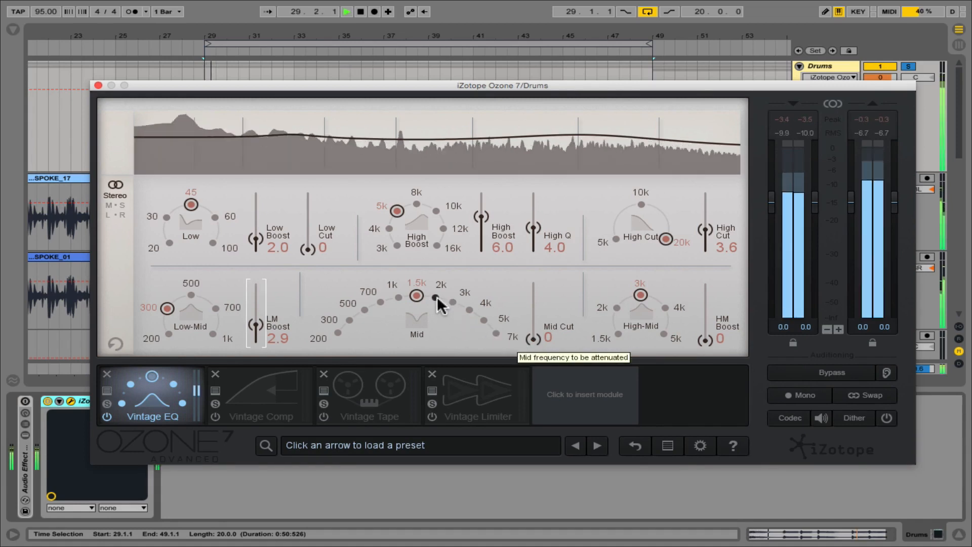
left_click_drag(533, 338, 532, 282)
left_click(412, 296)
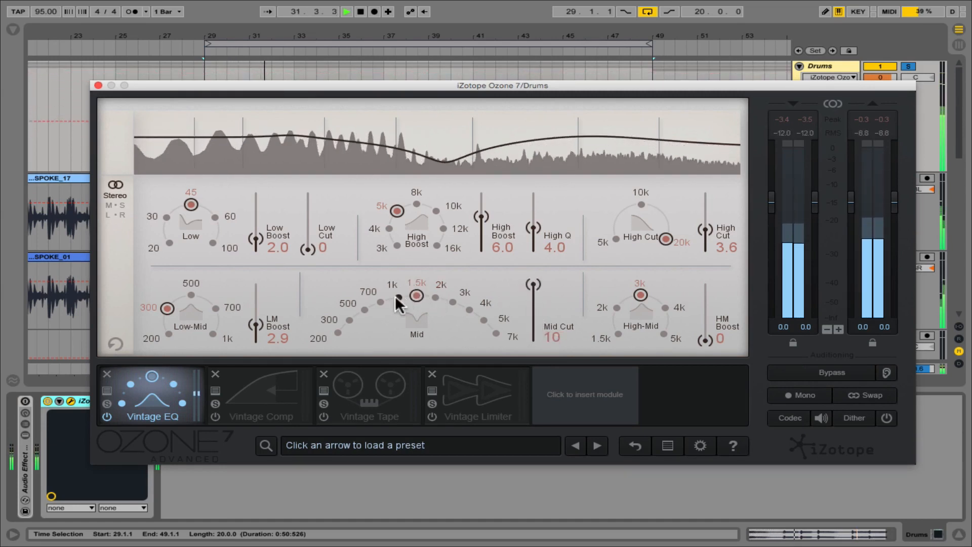
left_click(397, 296)
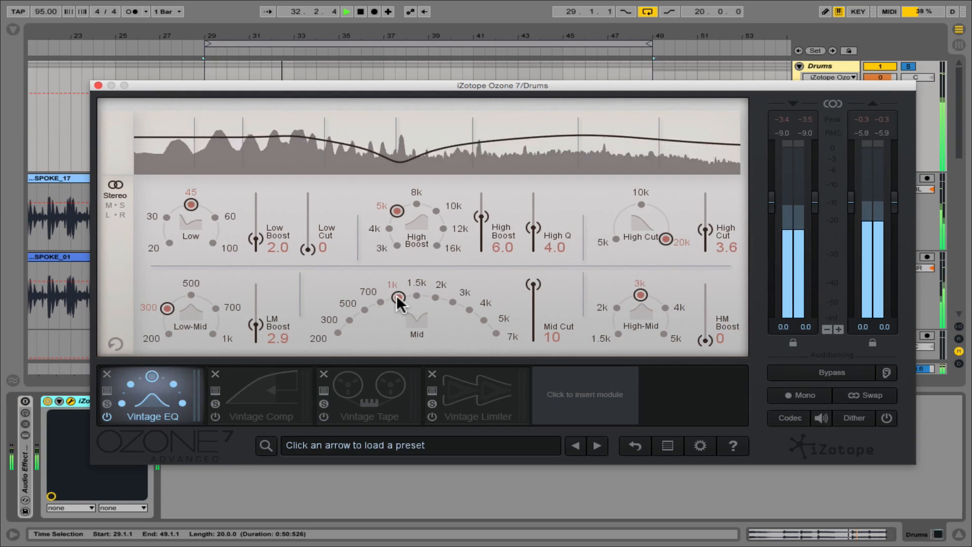
left_click(435, 296)
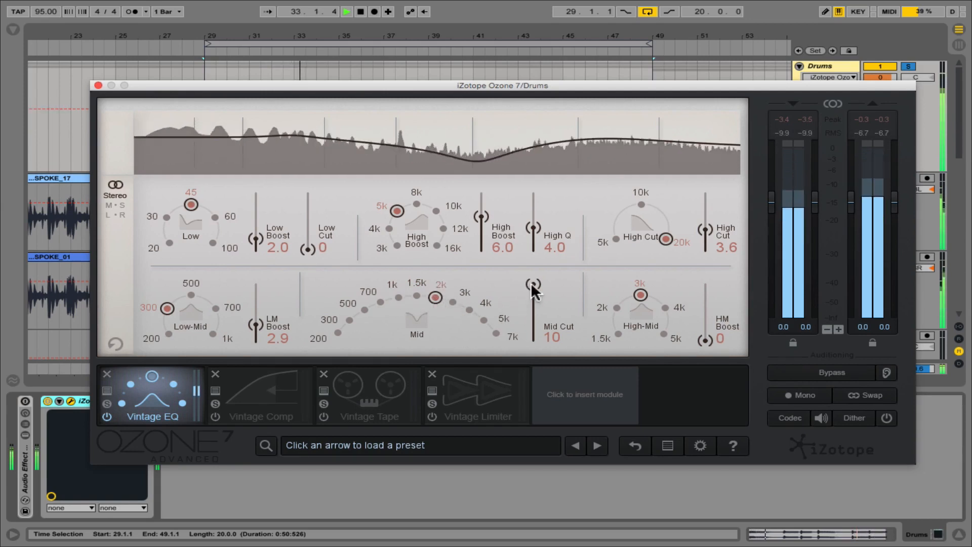
left_click_drag(532, 284, 532, 321)
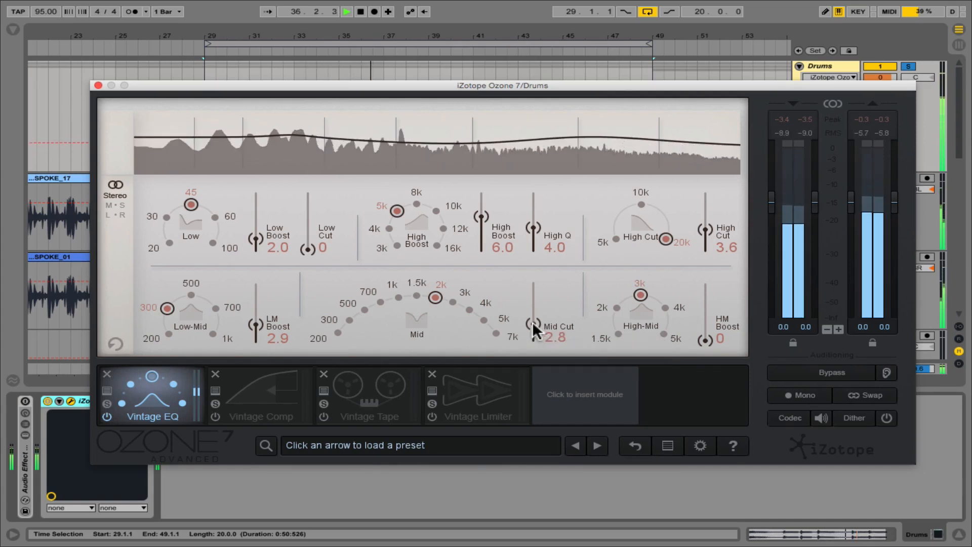
key("space")
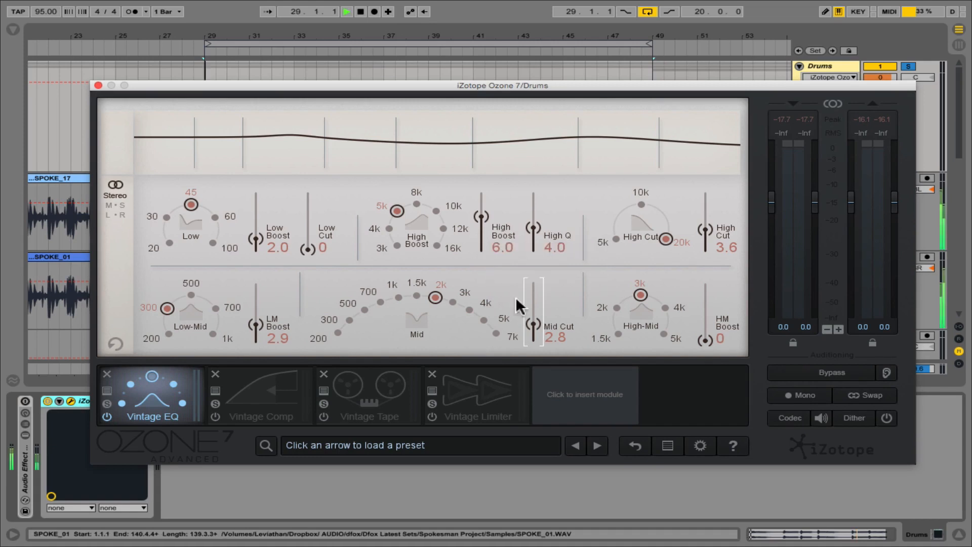
Play the loop, set the High-Mid band to 5k with HM Boost at about 6.0, and reset High Boost and High Q to 0.
key("space")
left_click(663, 333)
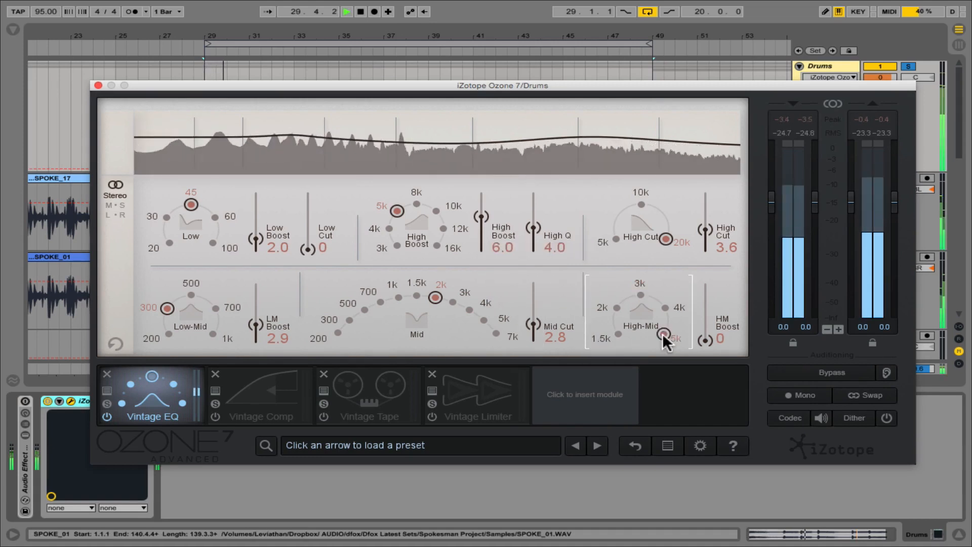
left_click_drag(709, 335, 707, 302)
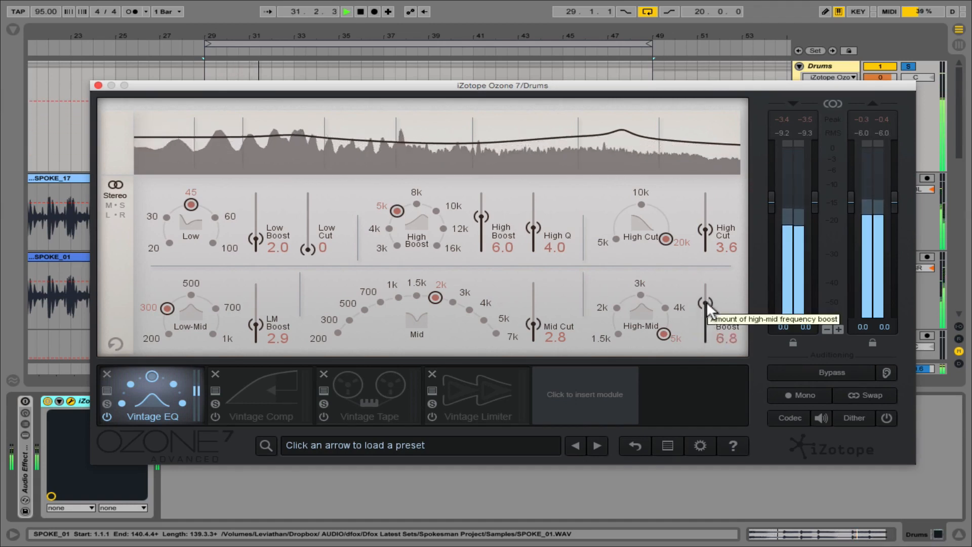
left_click_drag(472, 208, 485, 252)
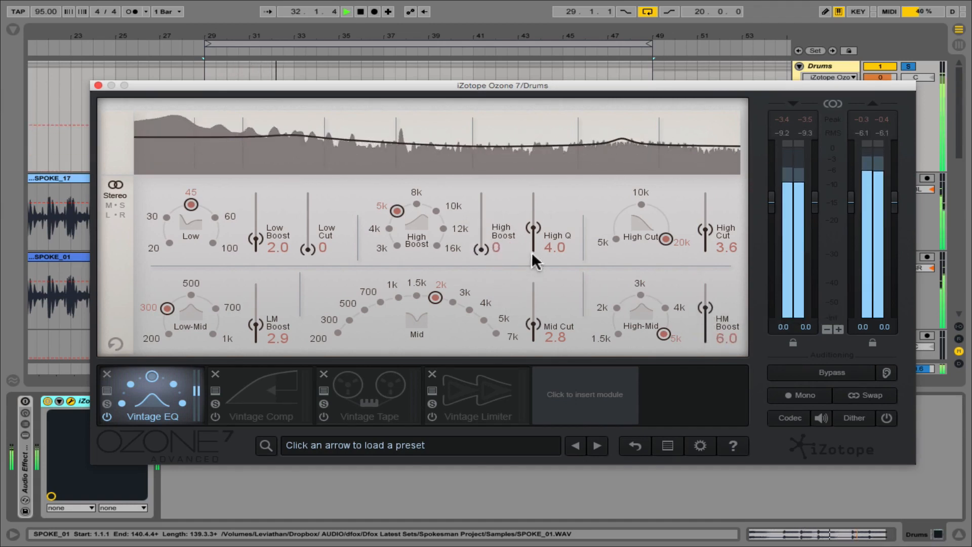
left_click_drag(533, 229, 531, 287)
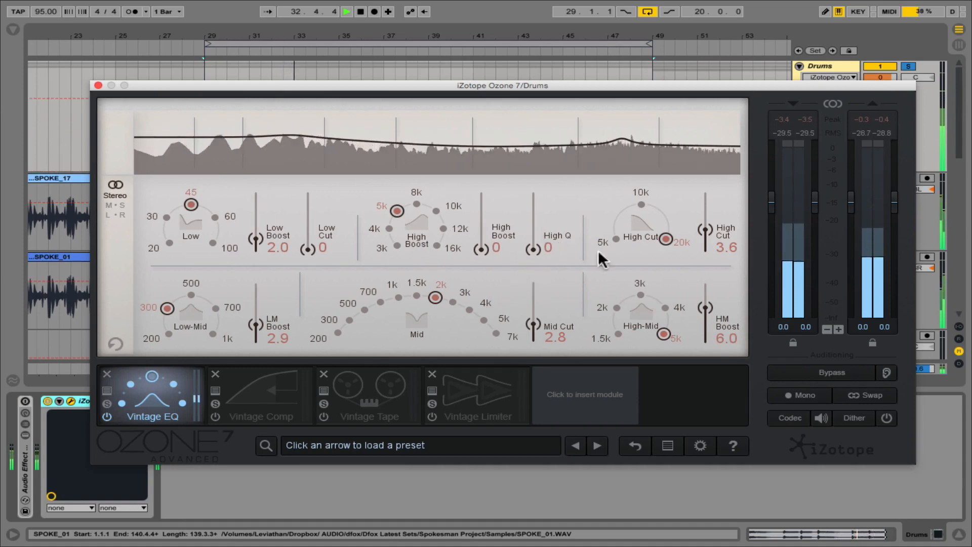
Try HM Boost at 8.0, 7.1 and 6.5 with High Cut at 0, stop playback, and set HM Boost to 0.
mouse_move(704, 305)
left_mouse_down()
mouse_move(706, 282)
mouse_move(704, 339)
mouse_move(705, 277)
mouse_move(704, 291)
left_mouse_up()
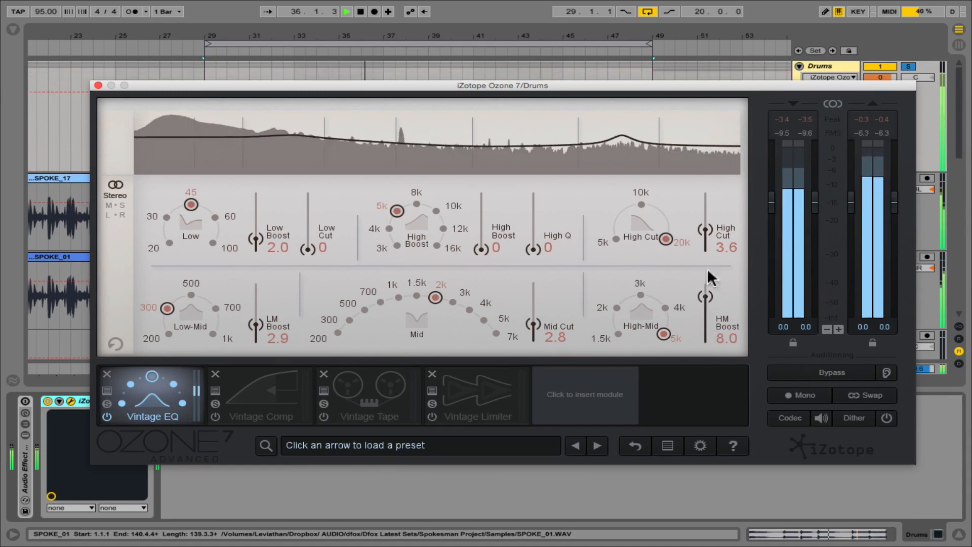
left_click_drag(706, 231, 706, 301)
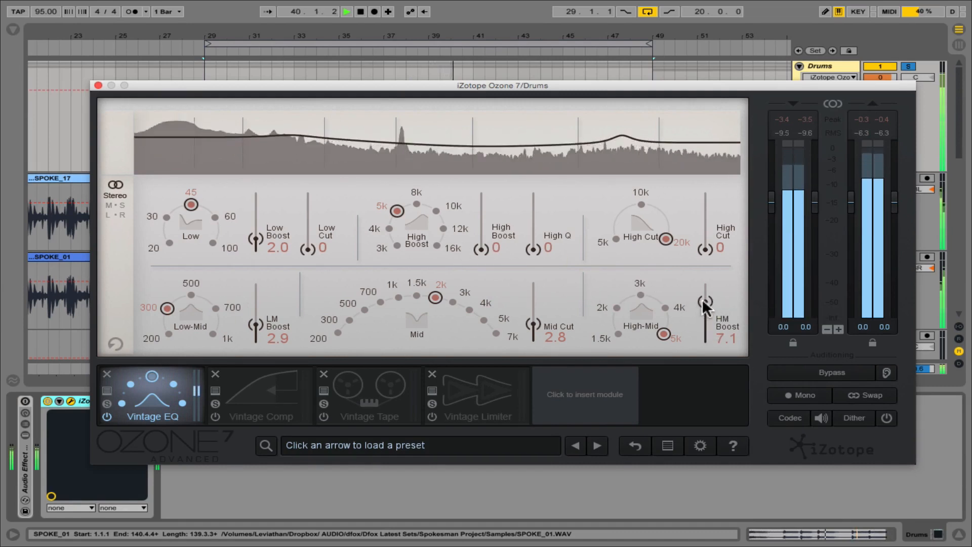
left_click_drag(702, 299, 703, 303)
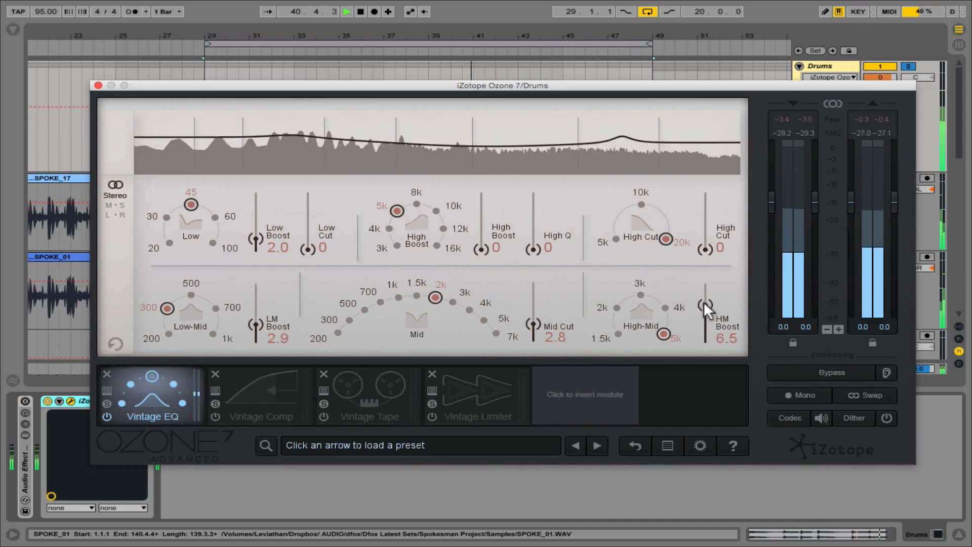
key("space")
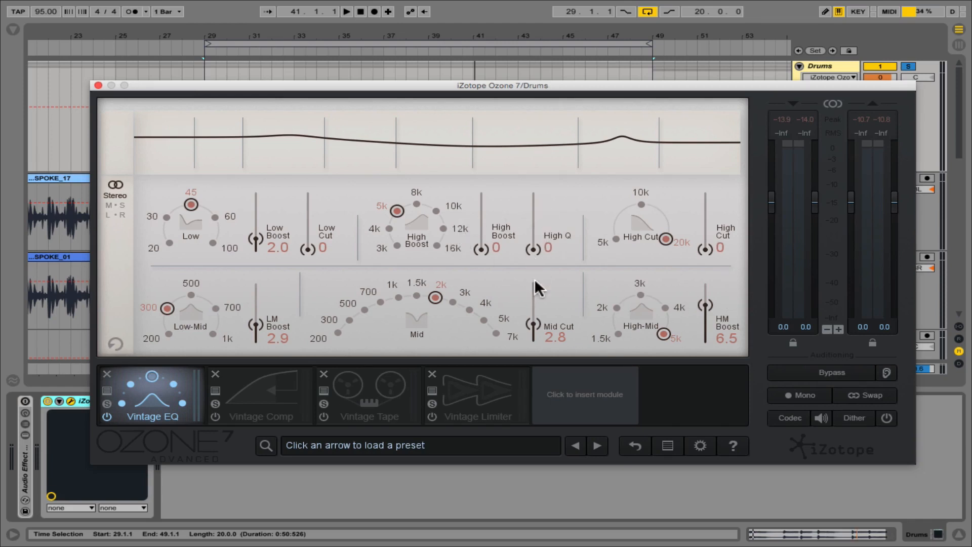
left_click_drag(706, 303, 709, 369)
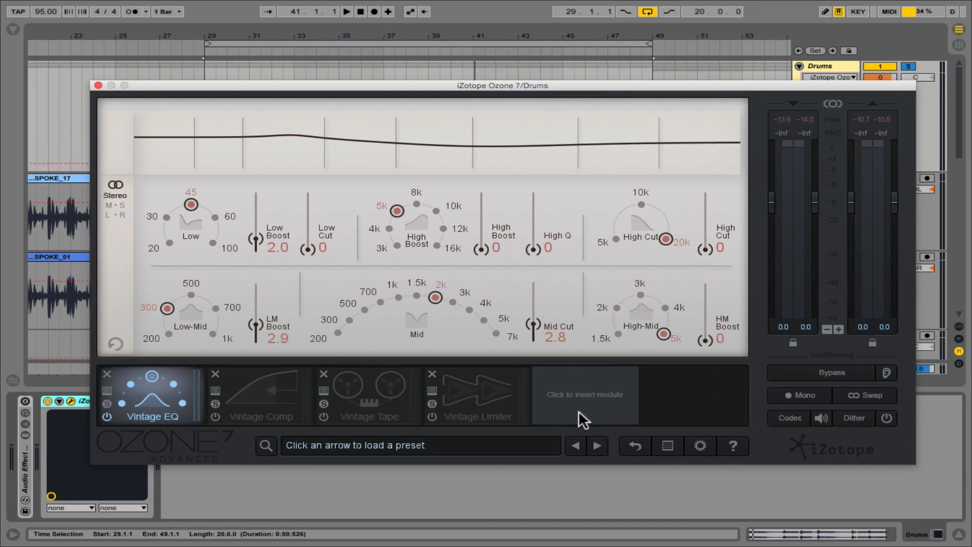
Undo the recent High Cut and HM Boost changes back to HM Boost 6.0, checking the history list before the last undo.
left_click(634, 444)
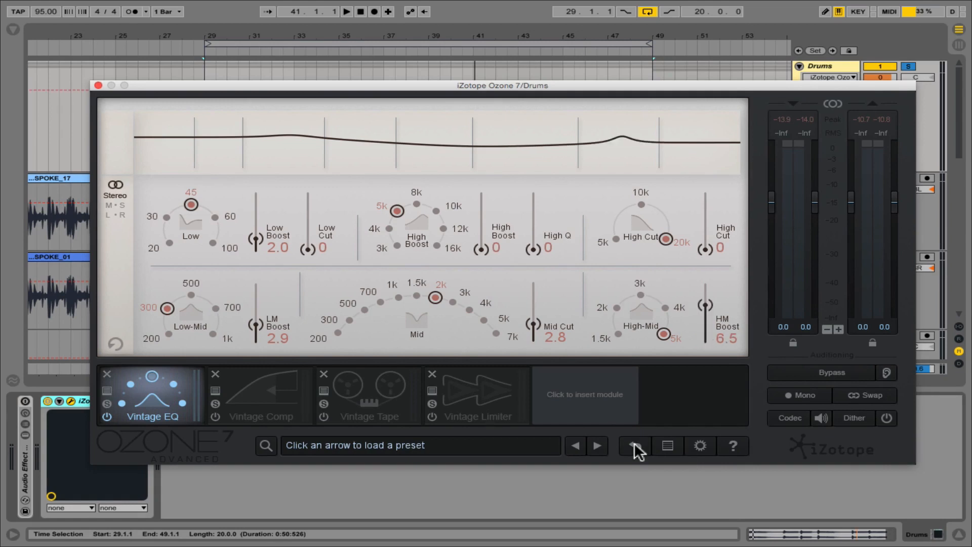
left_click(634, 445)
left_click(633, 445)
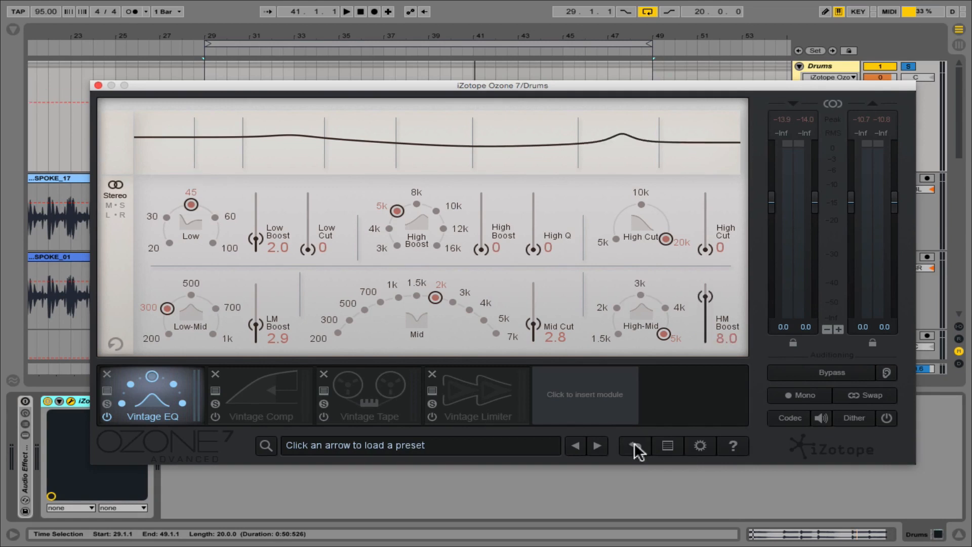
left_click(633, 444)
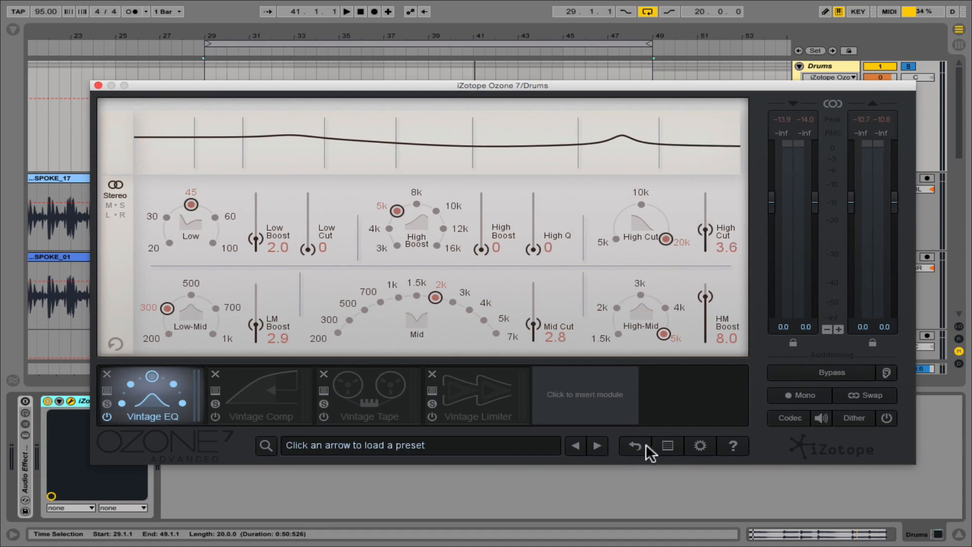
left_click(668, 445)
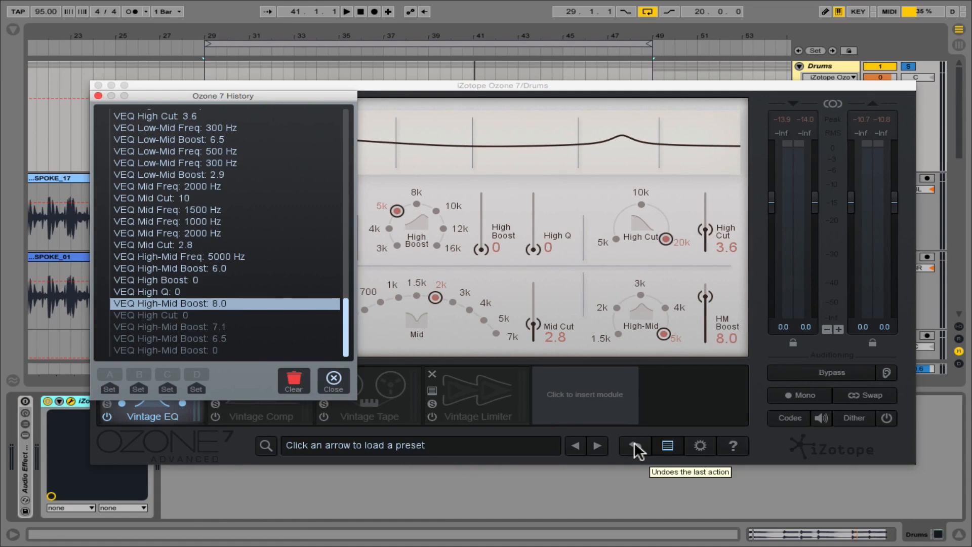
left_click(98, 95)
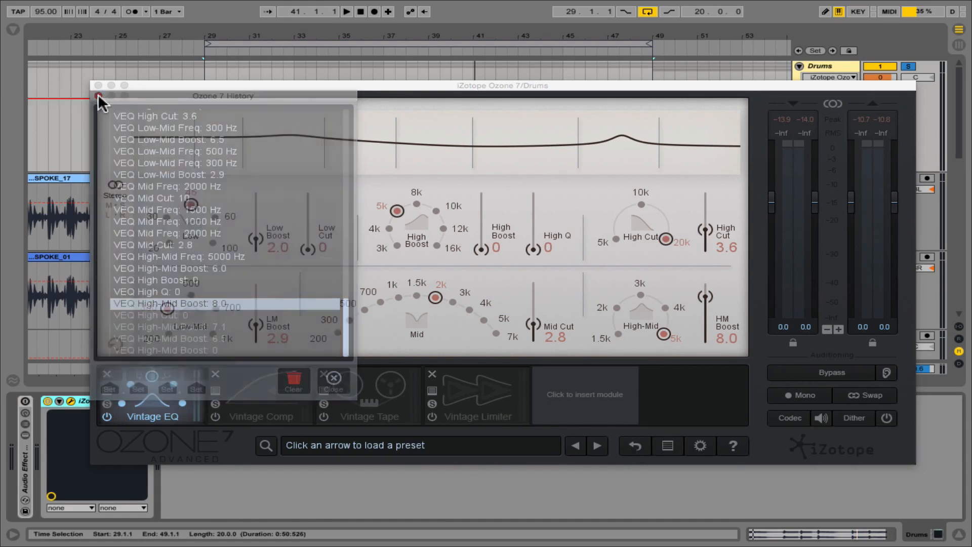
left_click(636, 443)
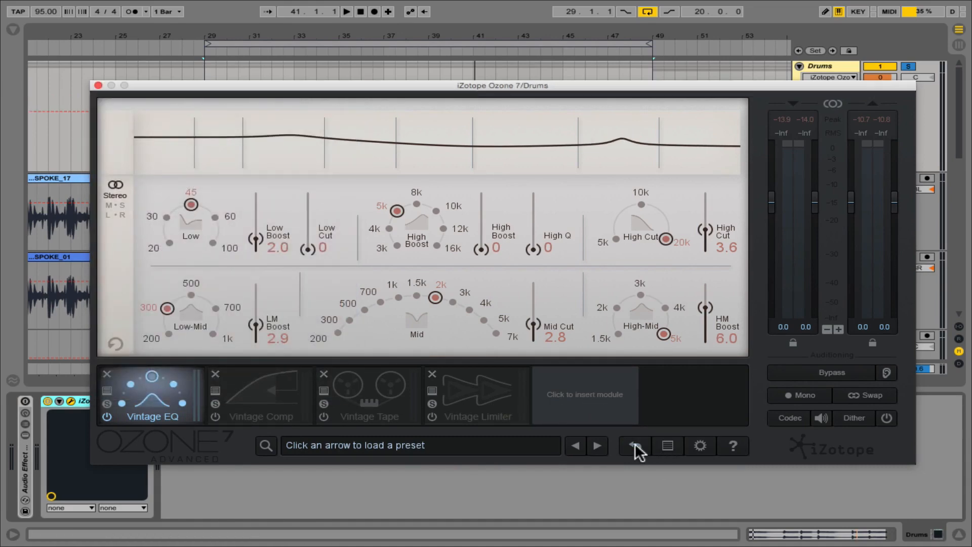
Undo the High Boost and High Q resets, the HM Boost increase and the High-Mid frequency change to 5k.
left_click(636, 444)
left_click(636, 443)
left_click(635, 444)
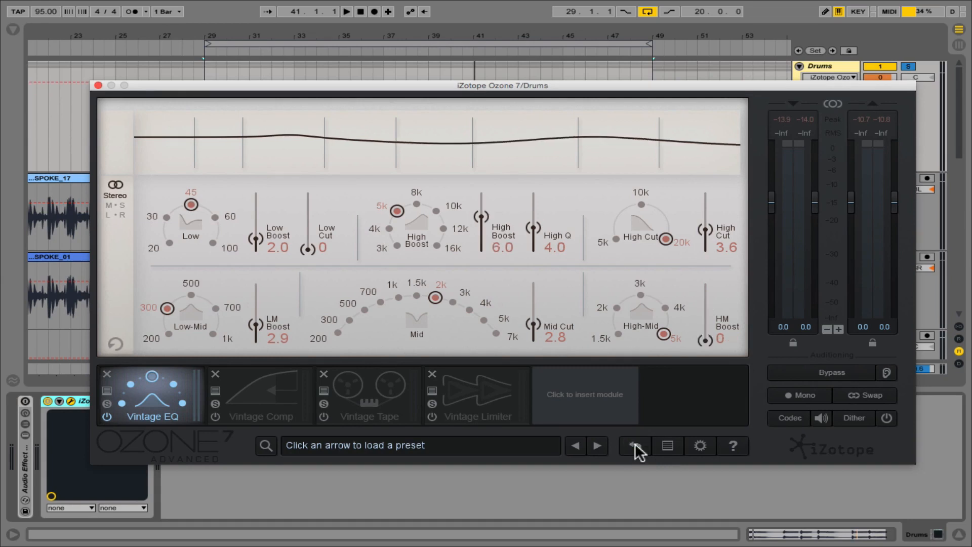
left_click(635, 443)
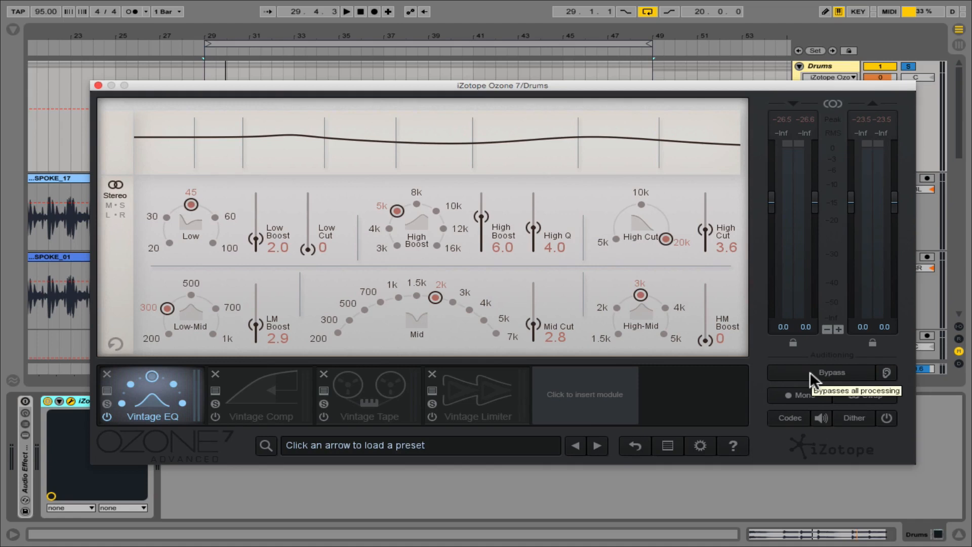
Play the drum loop, compare the processed and bypassed sound twice, leave Bypass off, and stop playback.
key("space")
left_click(810, 372)
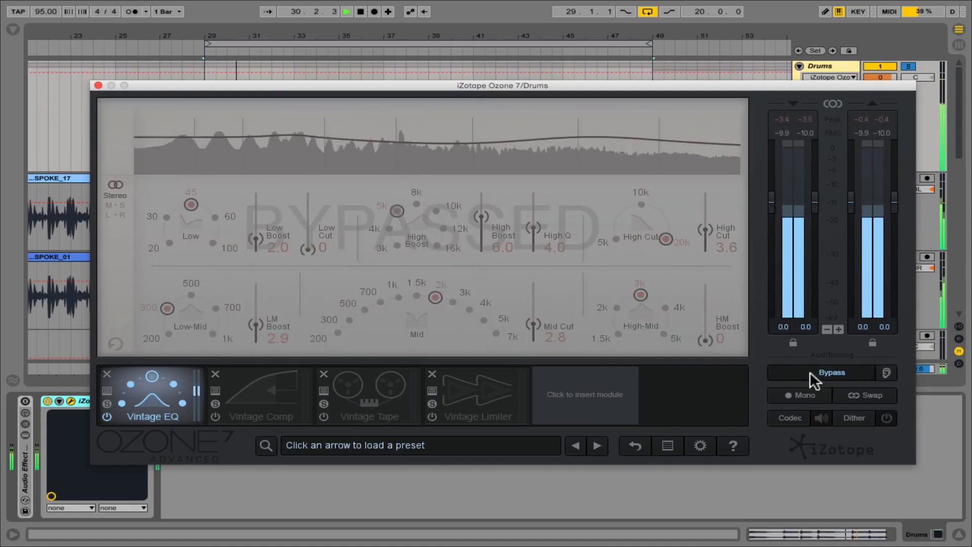
left_click(809, 372)
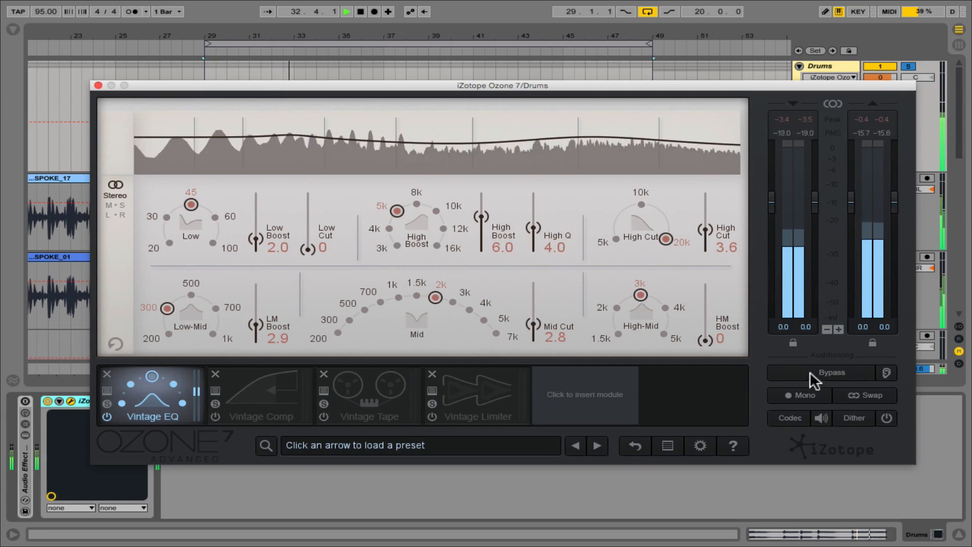
left_click(809, 371)
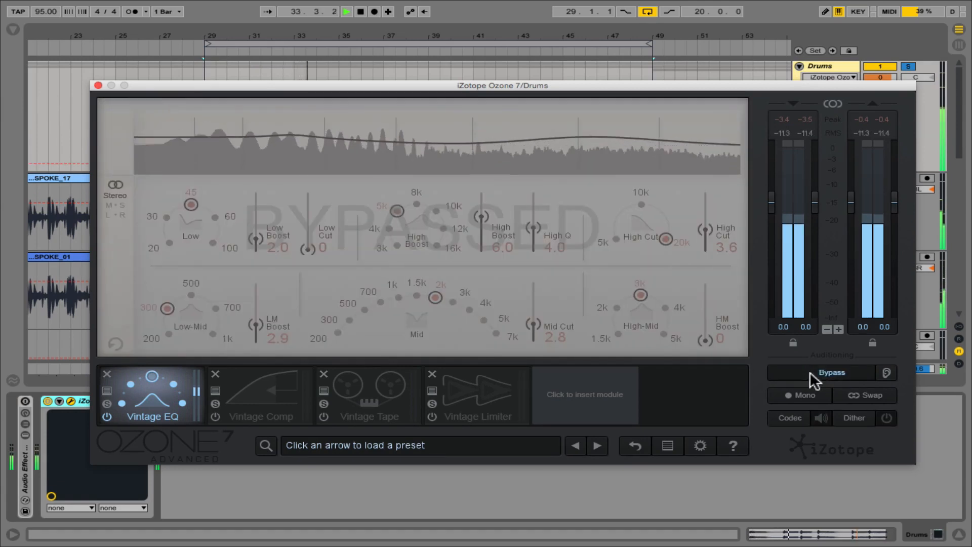
left_click(809, 372)
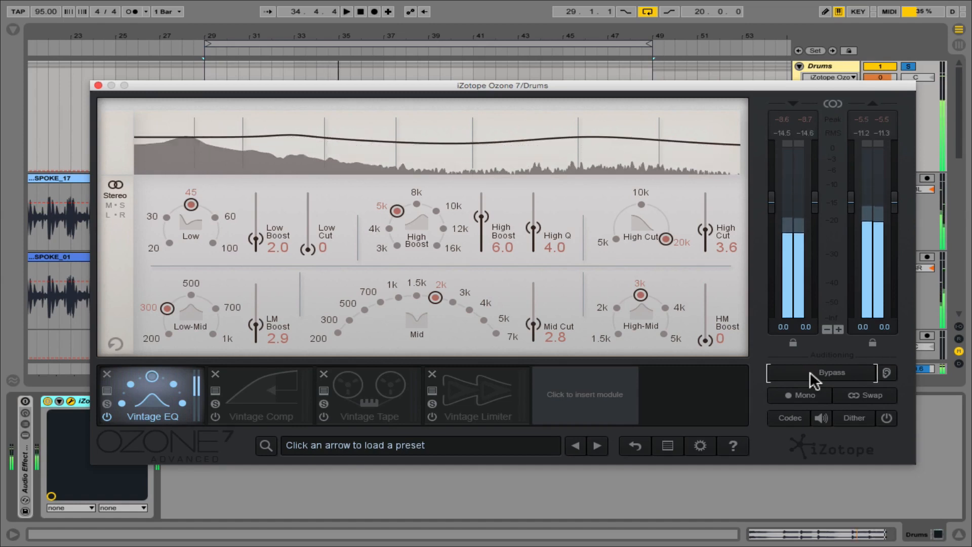
key("space")
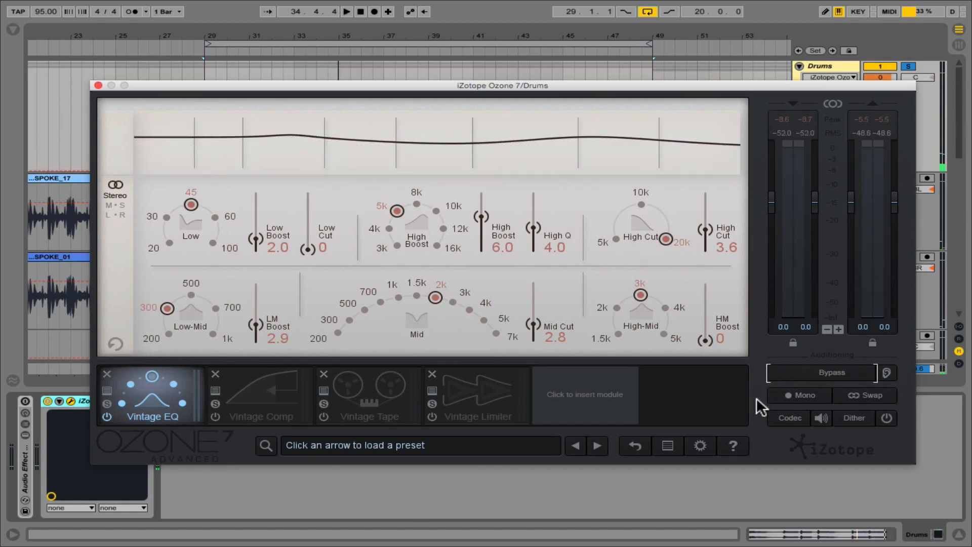